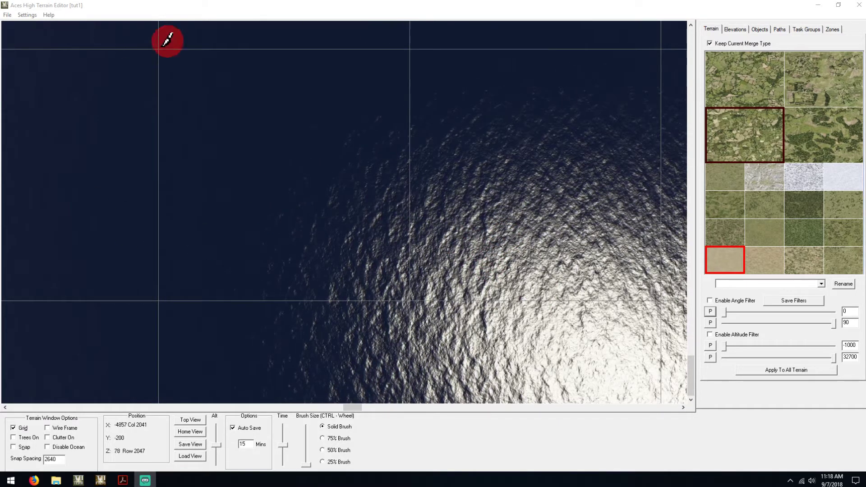
# Create a new terrain named tut1 with a 64 Miles map size and save it.
pyautogui.click(7, 15)
pyautogui.click(14, 26)
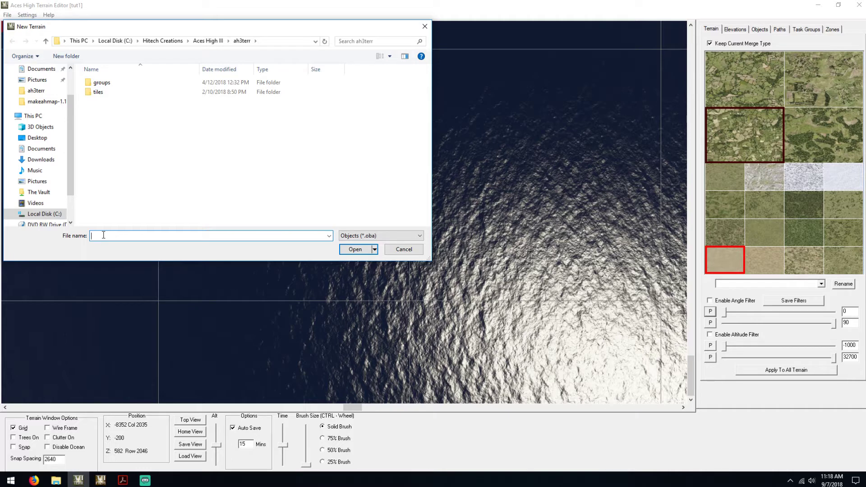
pyautogui.write('tut1')
pyautogui.click(355, 249)
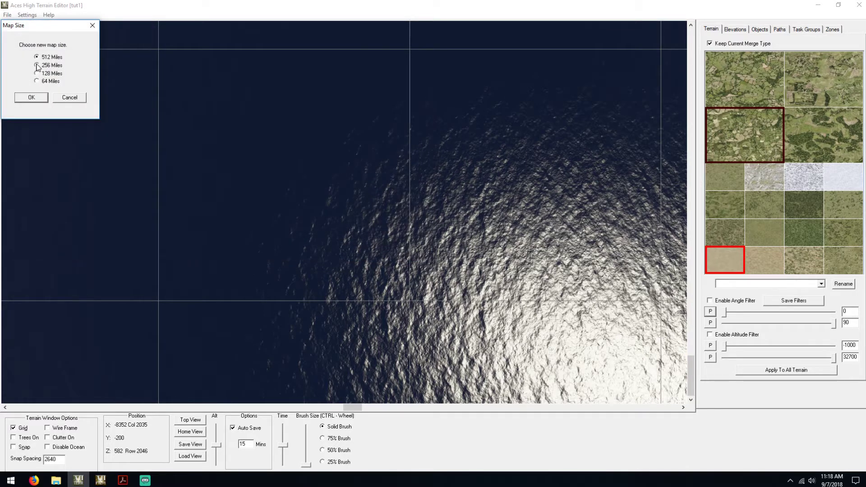
pyautogui.click(37, 81)
pyautogui.click(31, 98)
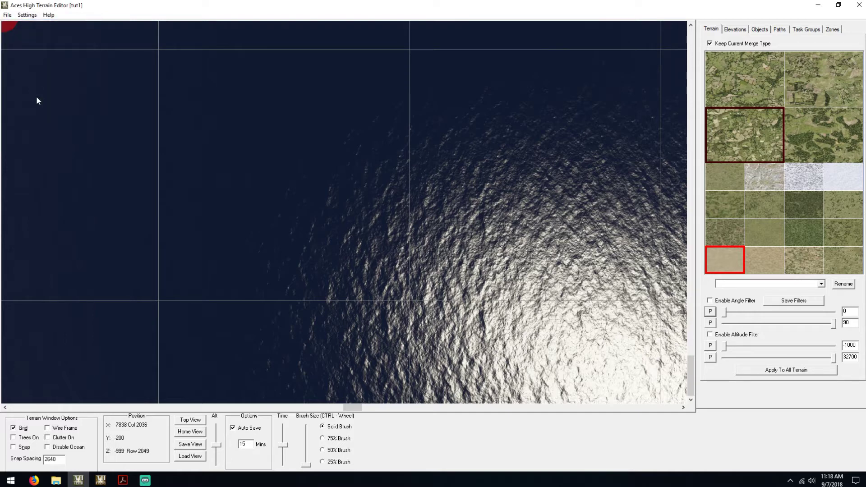
pyautogui.click(8, 15)
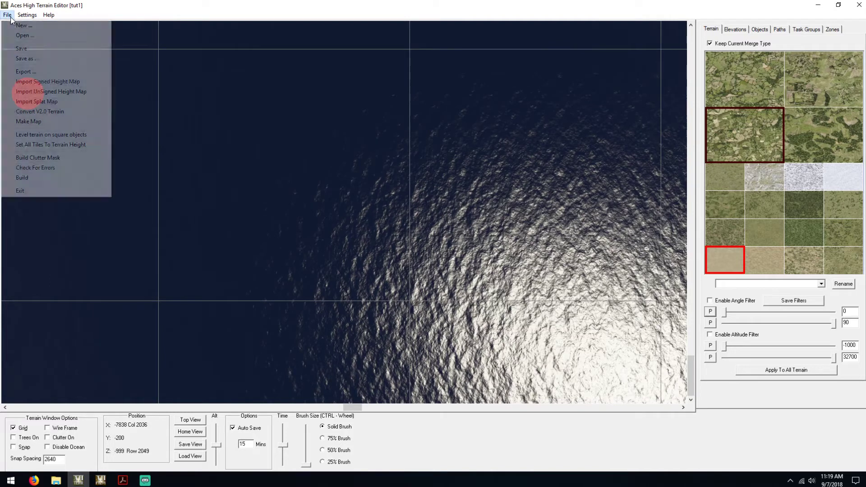
pyautogui.click(22, 48)
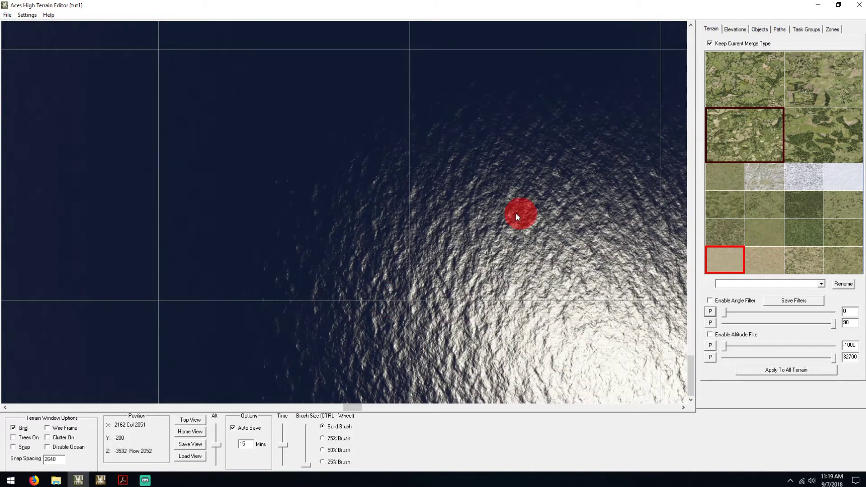
# Raise a large round island at the map centre using Set Alt at 100 feet with the maximum-size solid brush.
pyautogui.scroll(-1, 514, 215)
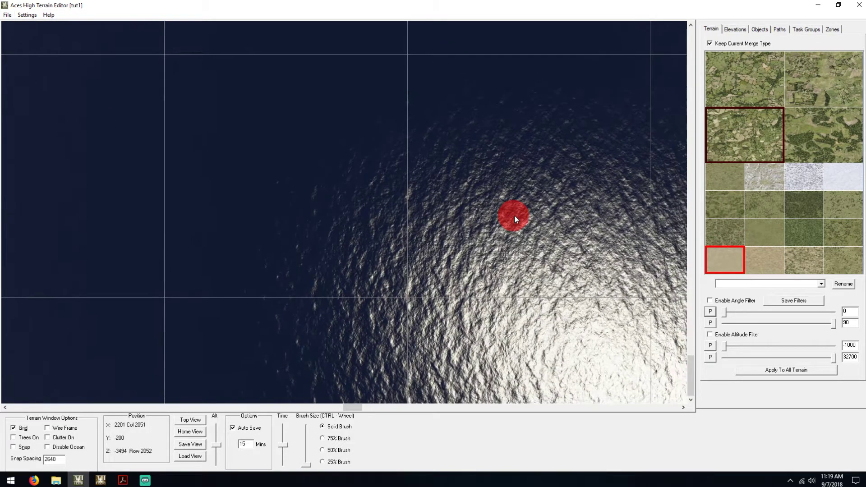
pyautogui.scroll(-2, 514, 216)
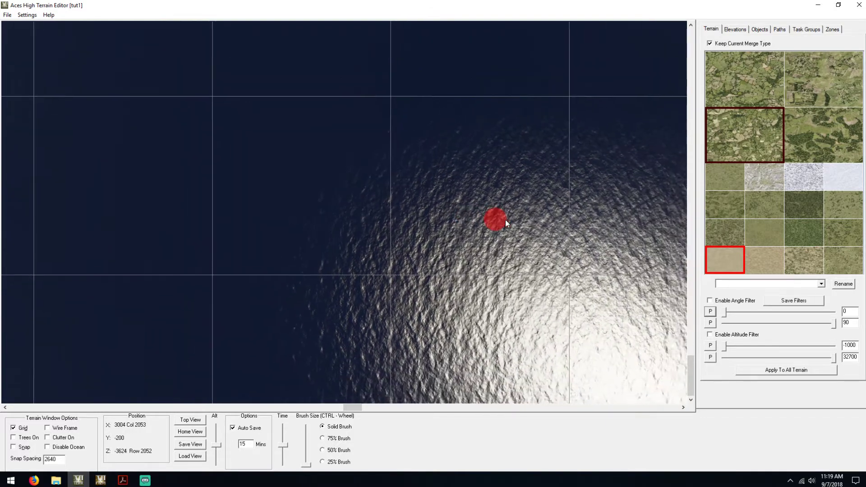
pyautogui.scroll(-3, 505, 221)
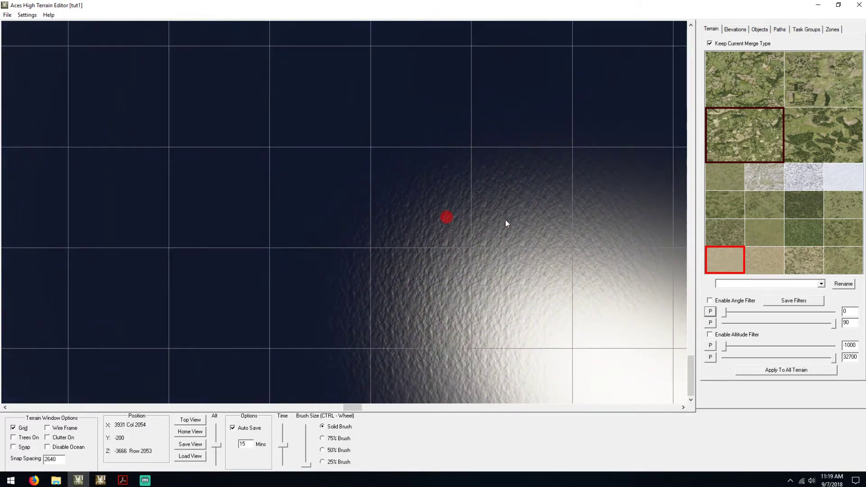
pyautogui.scroll(2, 505, 220)
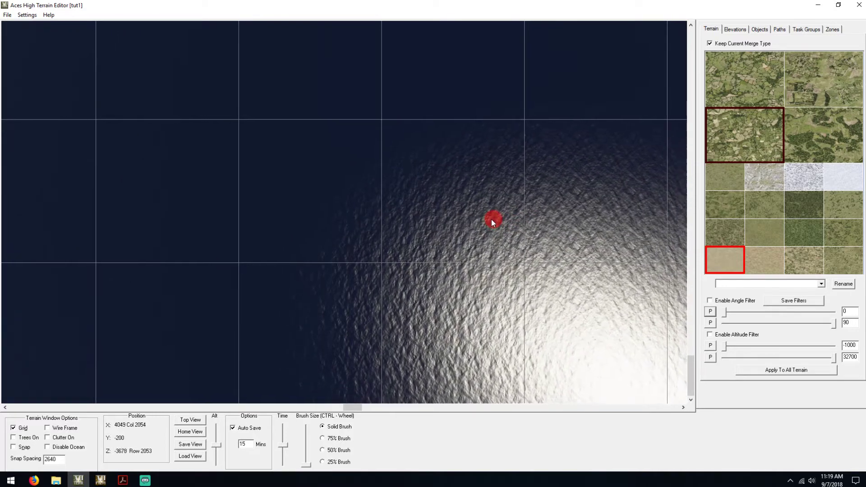
pyautogui.scroll(-1, 492, 219)
pyautogui.scroll(-2, 491, 220)
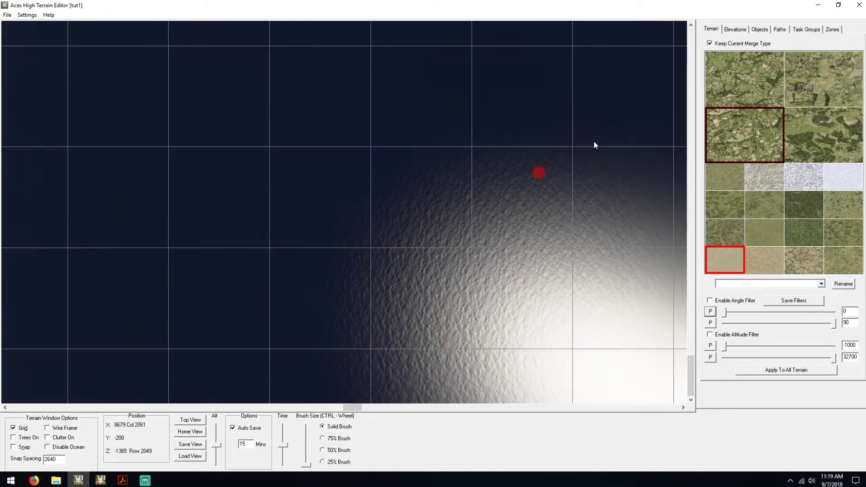
pyautogui.click(736, 30)
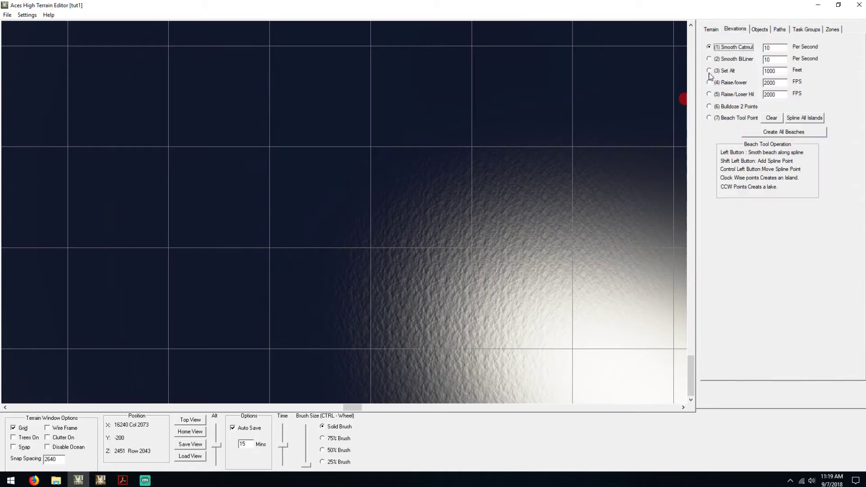
pyautogui.click(709, 71)
pyautogui.moveTo(781, 71); pyautogui.dragTo(729, 67)
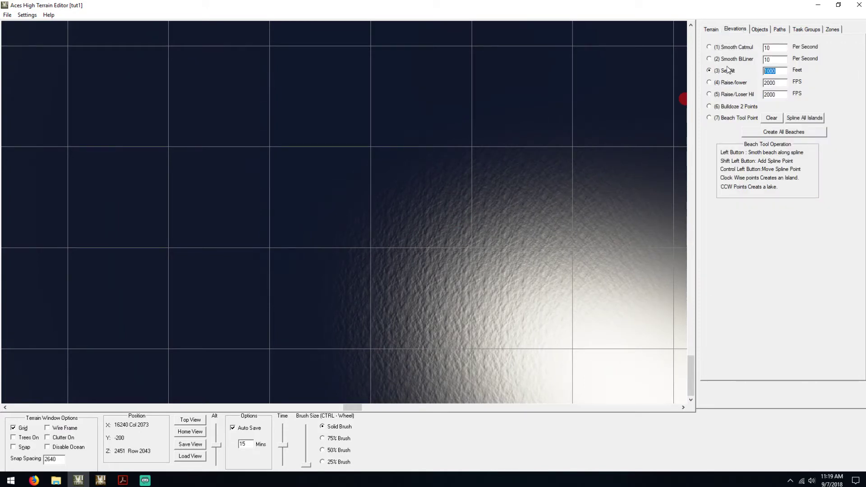
pyautogui.write('100')
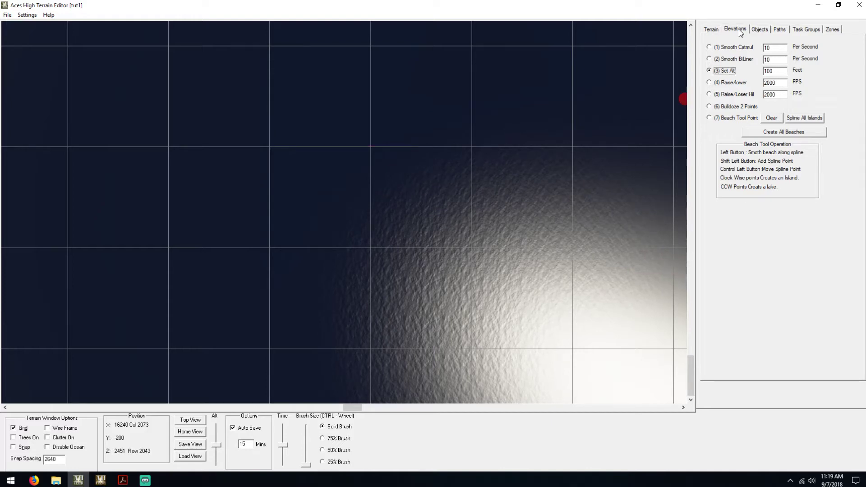
pyautogui.keyDown('ctrl'); pyautogui.scroll(10, 384, 210); pyautogui.keyUp('ctrl')
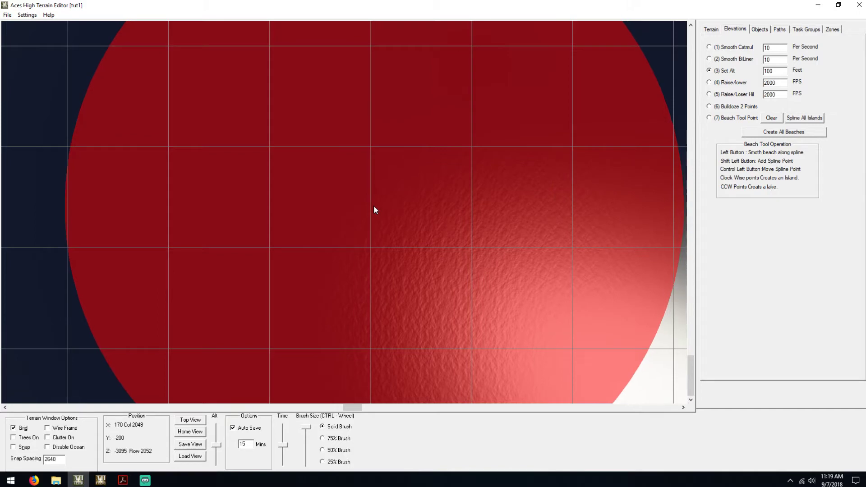
pyautogui.click(369, 203)
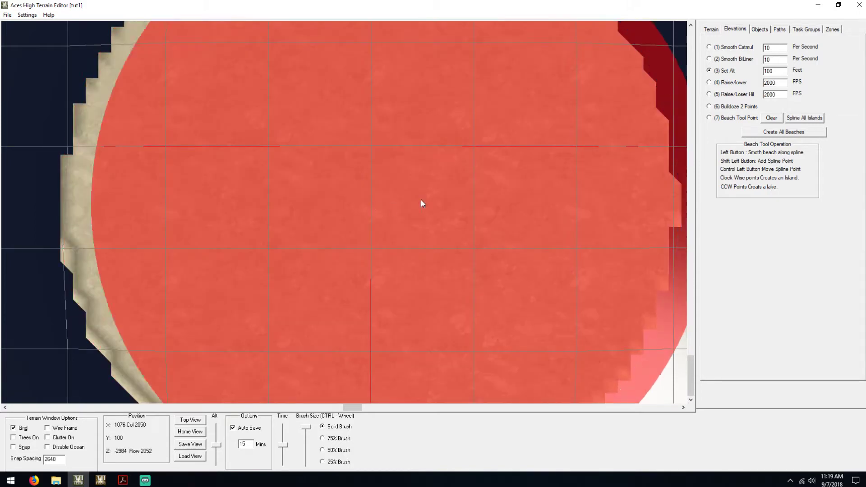
# Apply the grass texture directly beneath the large farmland tiles to all terrain.
pyautogui.click(713, 30)
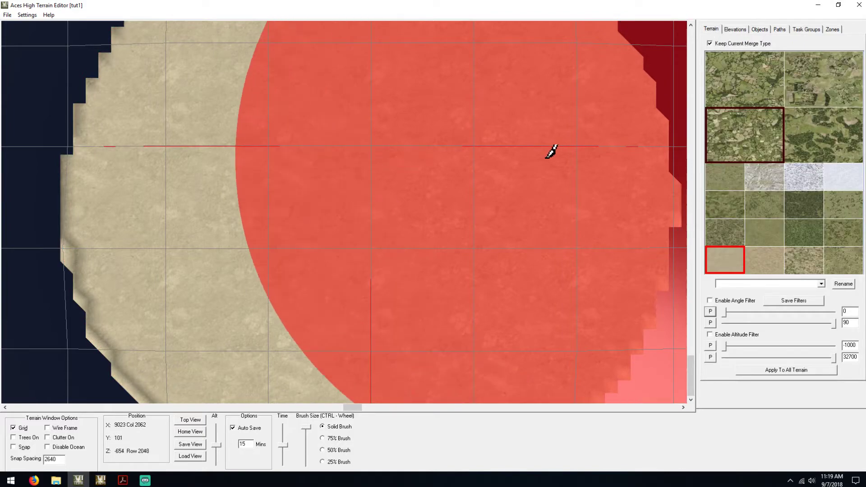
pyautogui.scroll(-4, 547, 152)
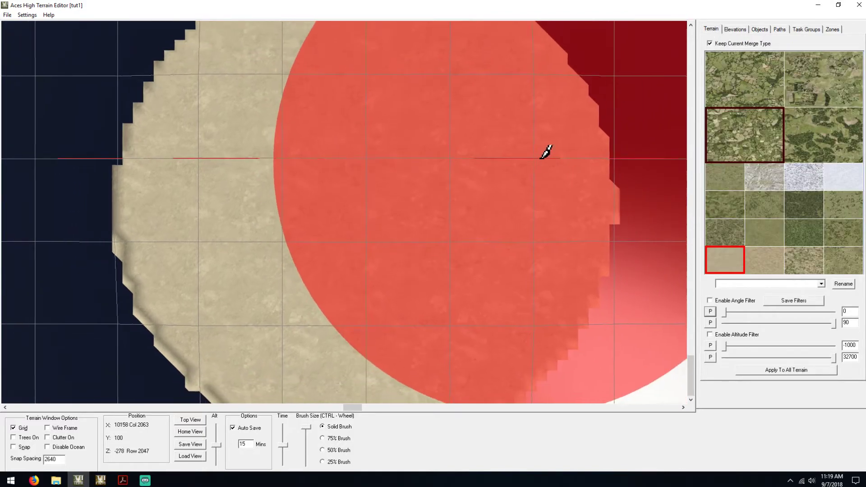
pyautogui.scroll(-3, 545, 152)
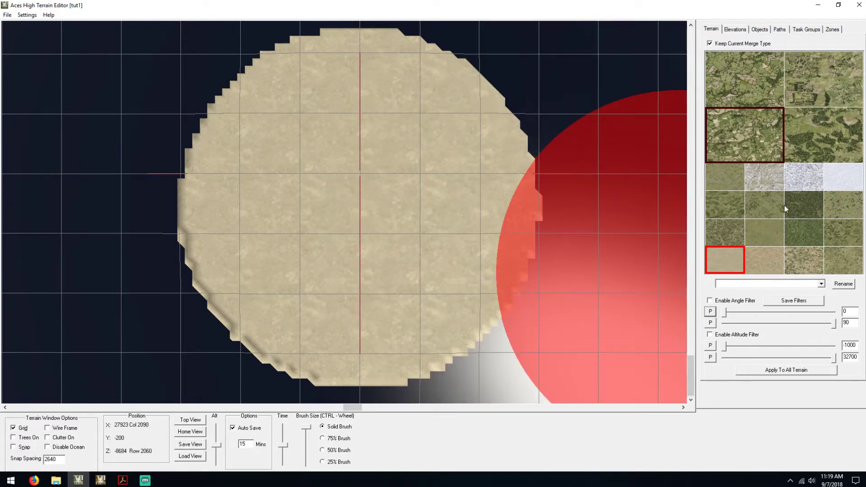
pyautogui.click(726, 178)
pyautogui.click(792, 370)
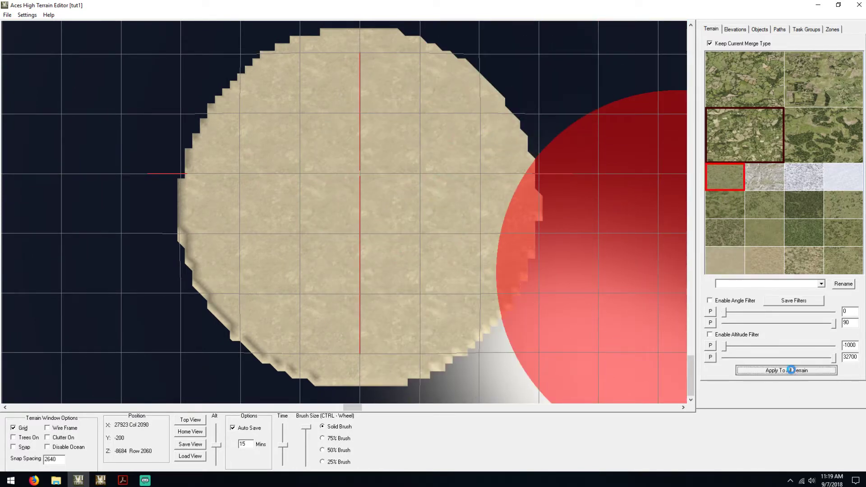
pyautogui.click(428, 271)
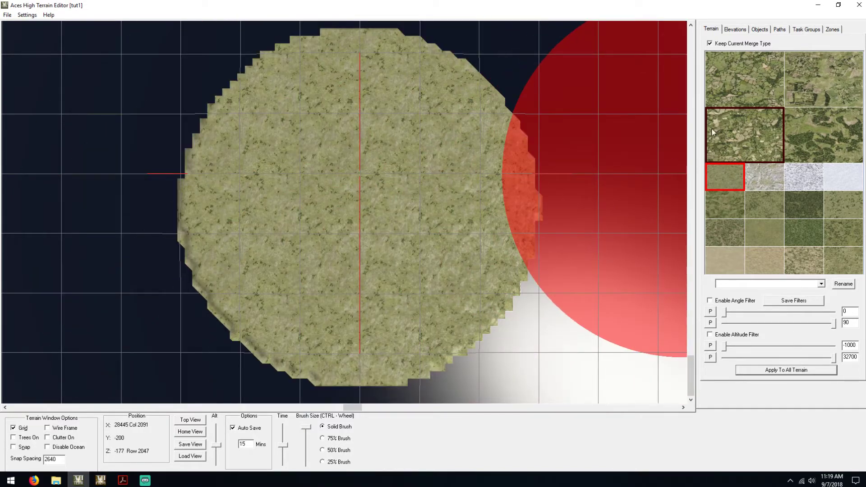
# Create all beaches to smooth the island's jagged shoreline.
pyautogui.click(743, 30)
pyautogui.click(795, 132)
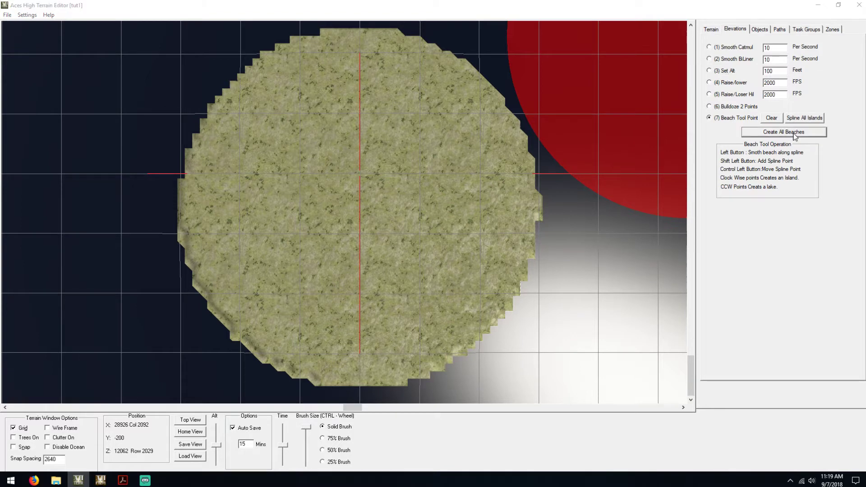
pyautogui.click(423, 271)
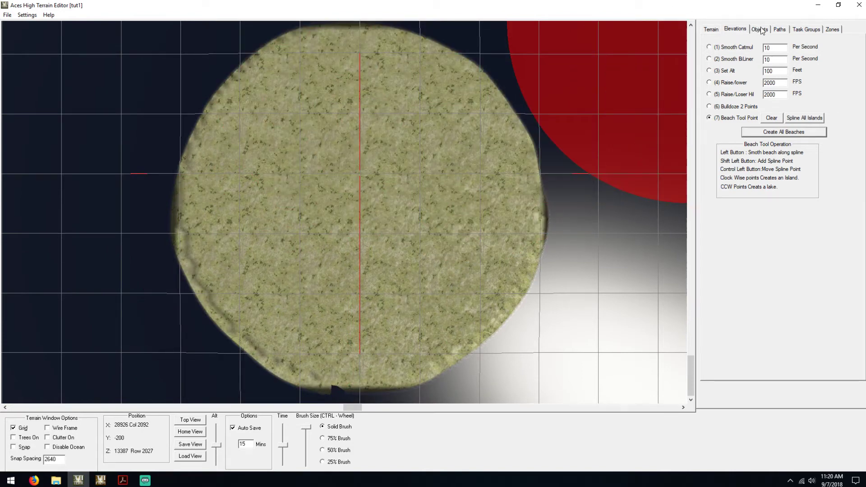
# Enable Snap, add the saf1m00 shape near the island's western shore, and make it Field Owned.
pyautogui.click(14, 448)
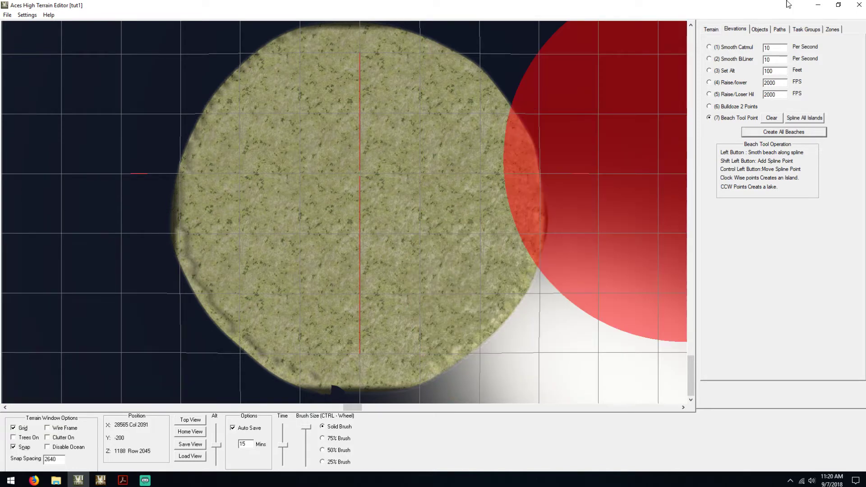
pyautogui.click(759, 29)
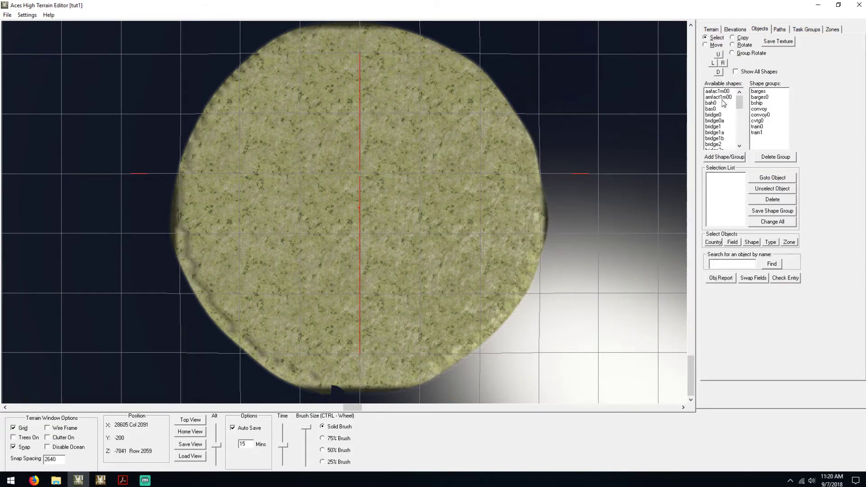
pyautogui.click(717, 115)
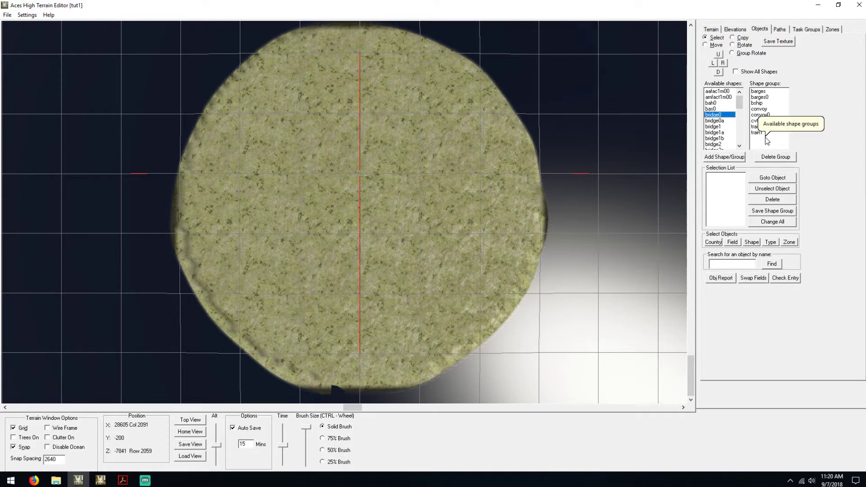
pyautogui.press('s')
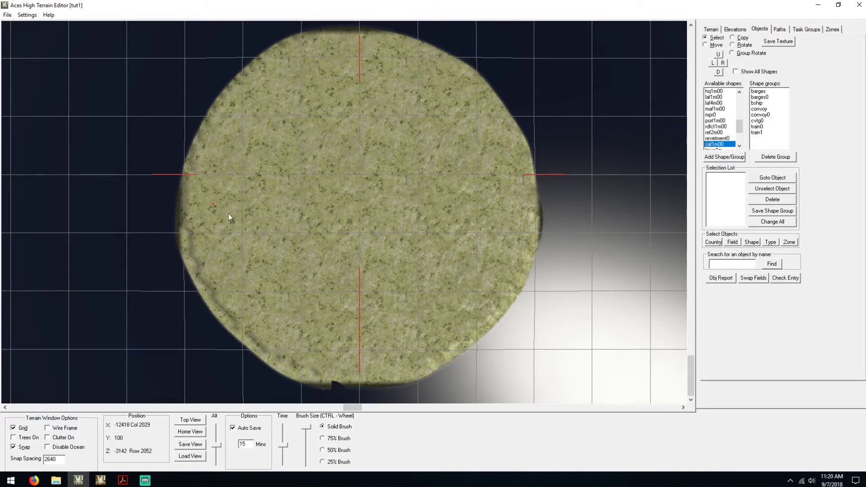
pyautogui.click(215, 203)
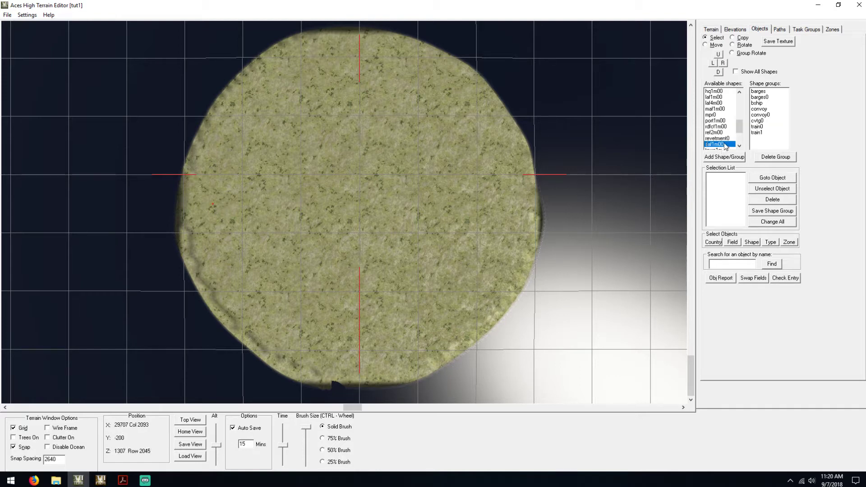
pyautogui.click(723, 157)
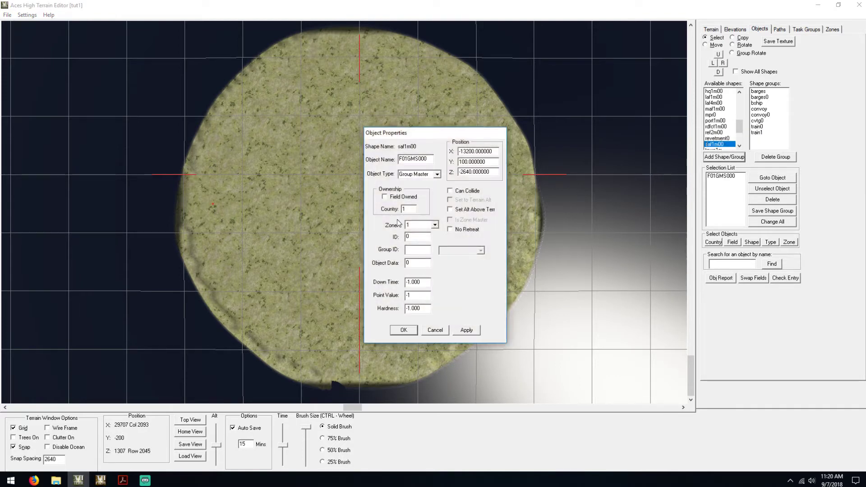
pyautogui.click(384, 197)
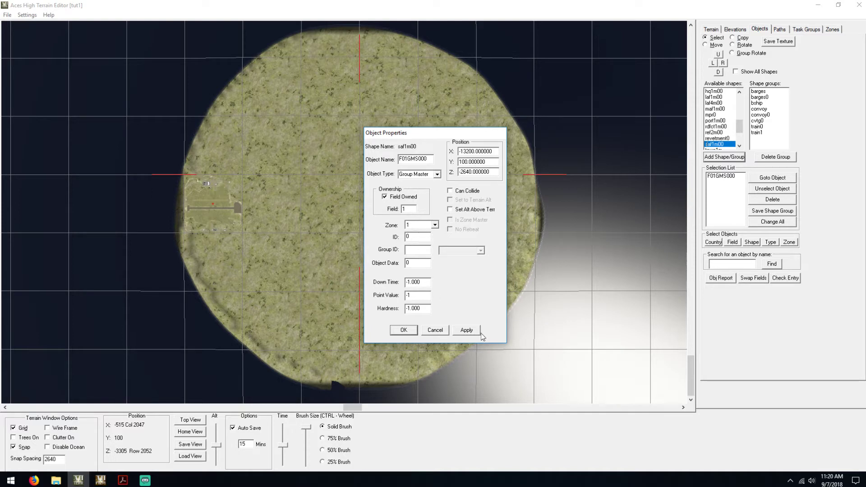
pyautogui.click(403, 330)
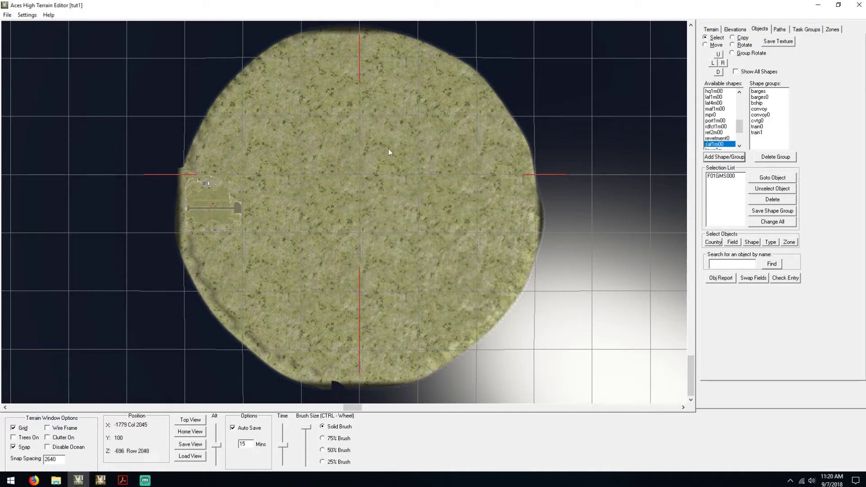
# Regenerate all beaches on the island with the saf1m00 airfield in place.
pyautogui.click(735, 30)
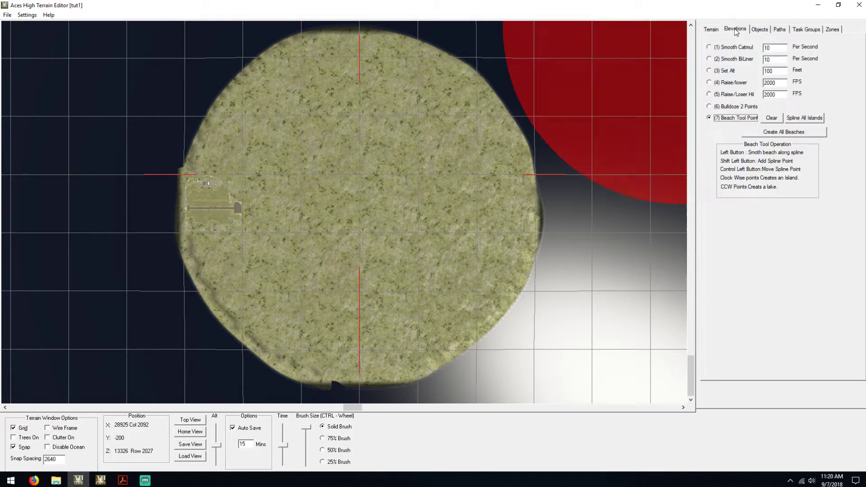
pyautogui.click(782, 133)
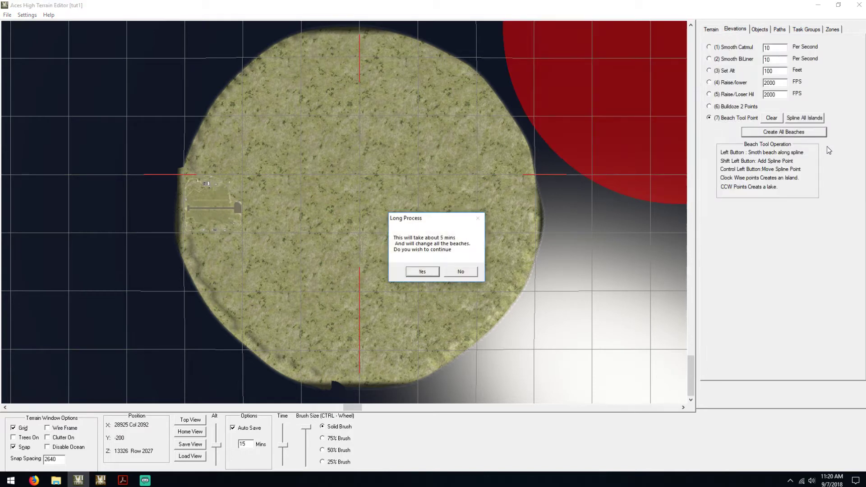
pyautogui.click(419, 274)
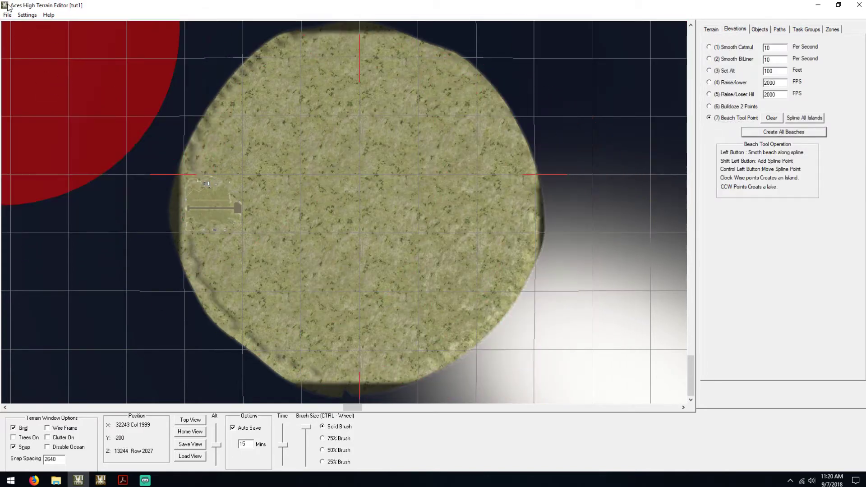
# Set all tiles to terrain height, accepting the height change, and level the terrain on square objects.
pyautogui.click(8, 15)
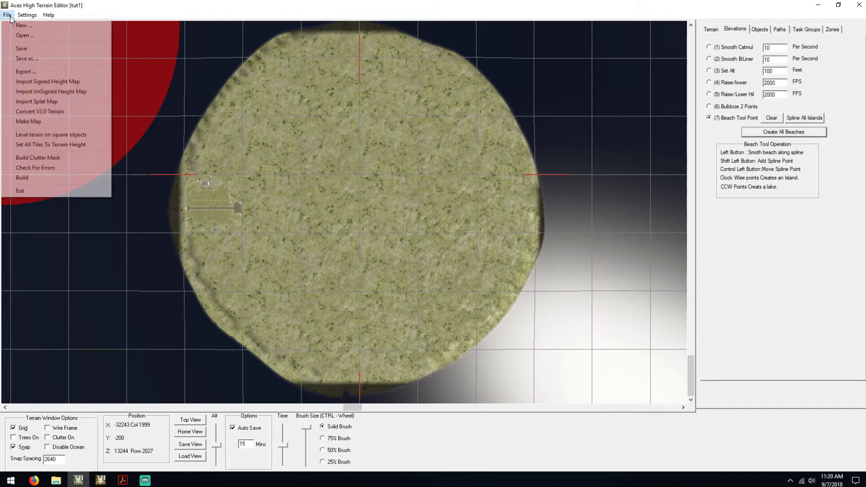
pyautogui.click(74, 144)
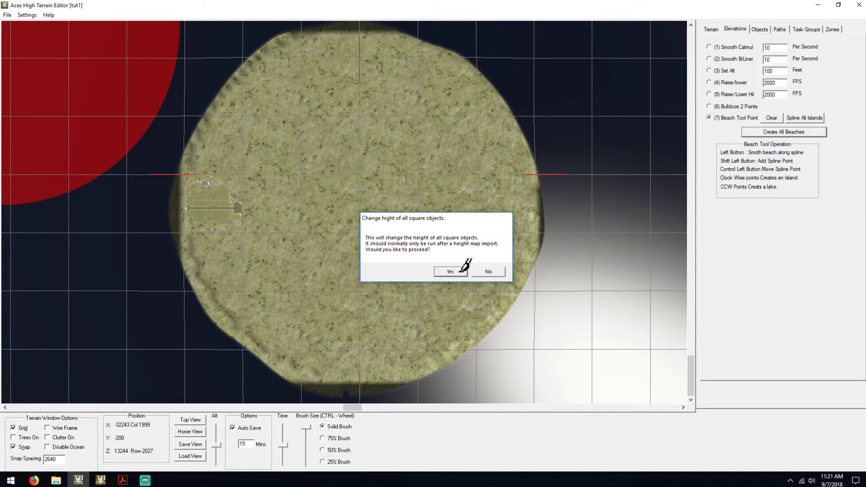
pyautogui.click(461, 270)
pyautogui.click(8, 16)
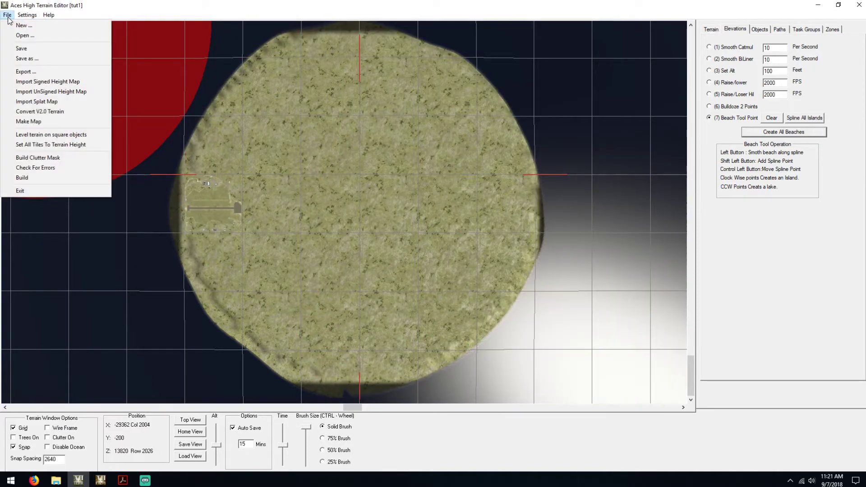
pyautogui.click(51, 134)
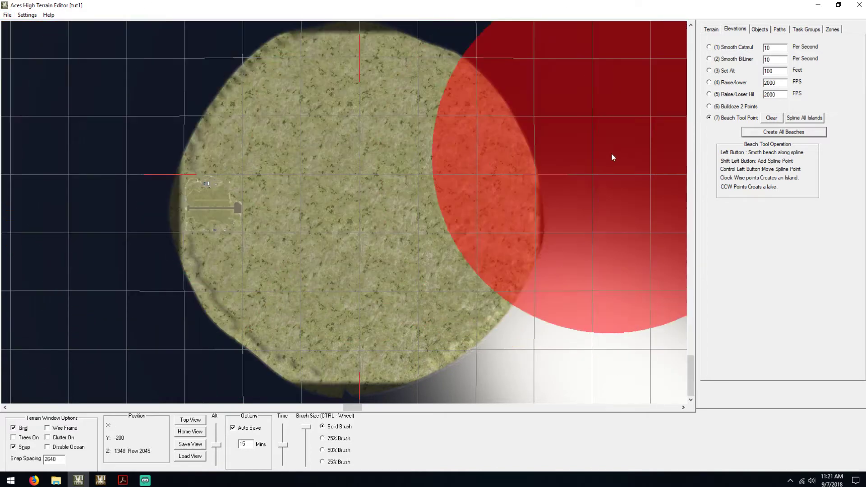
# Open the field setup for the airfield B-A1 and accept it with Bishops as the original country.
pyautogui.click(759, 29)
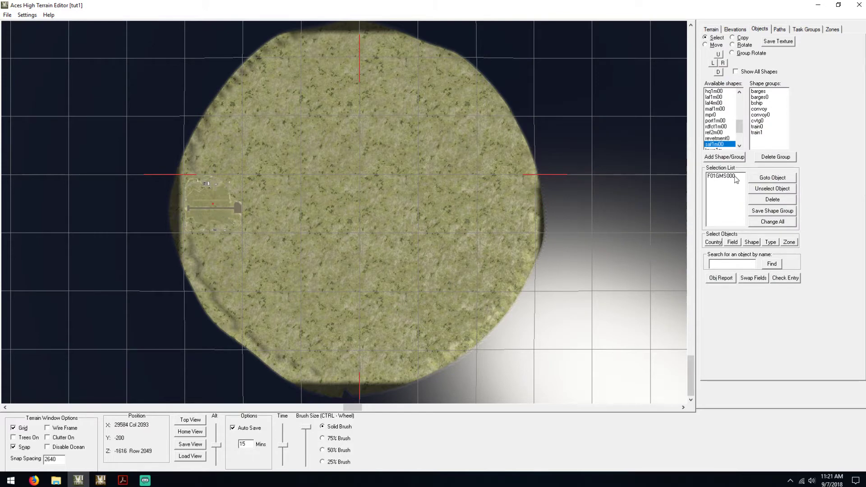
pyautogui.click(35, 17)
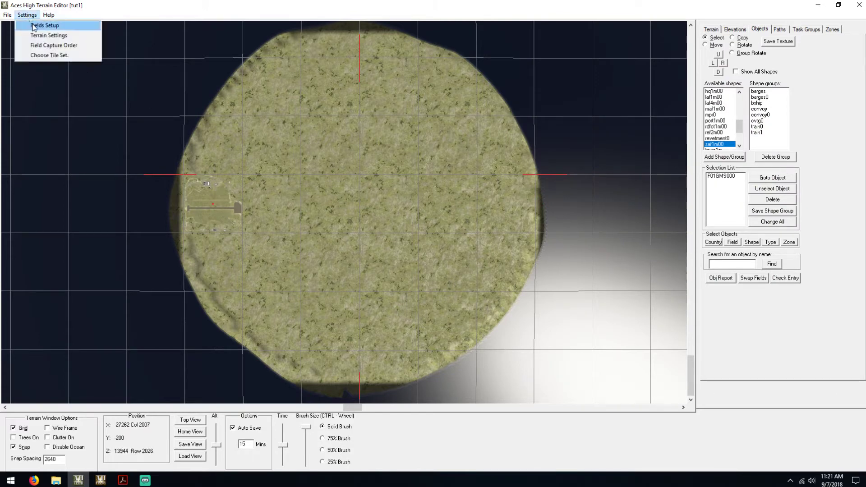
pyautogui.click(40, 25)
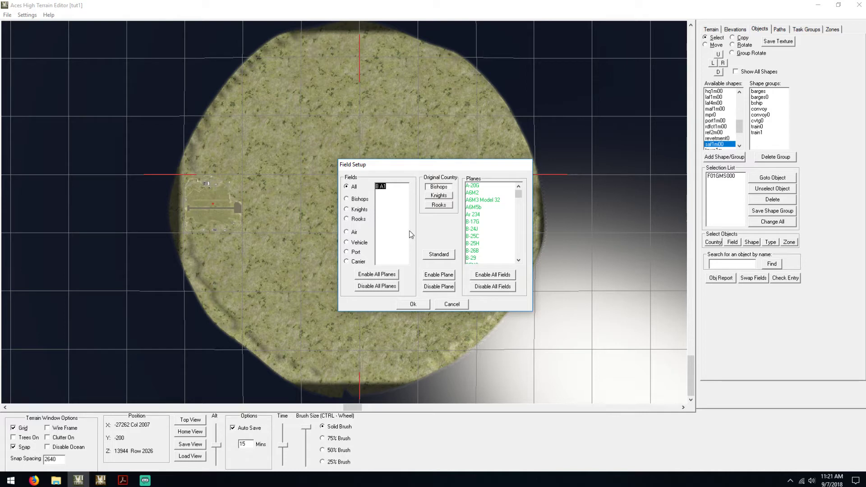
pyautogui.click(403, 307)
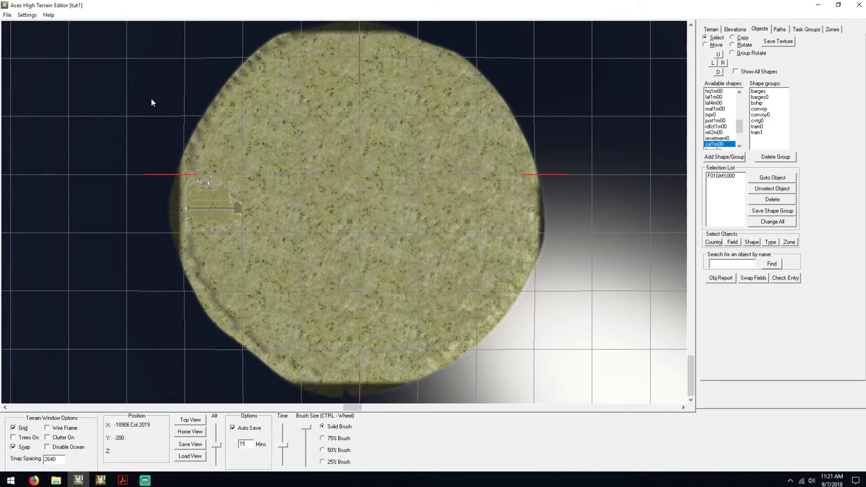
# Open the terrain settings and accept them with the map size at 64.
pyautogui.click(27, 15)
pyautogui.click(43, 36)
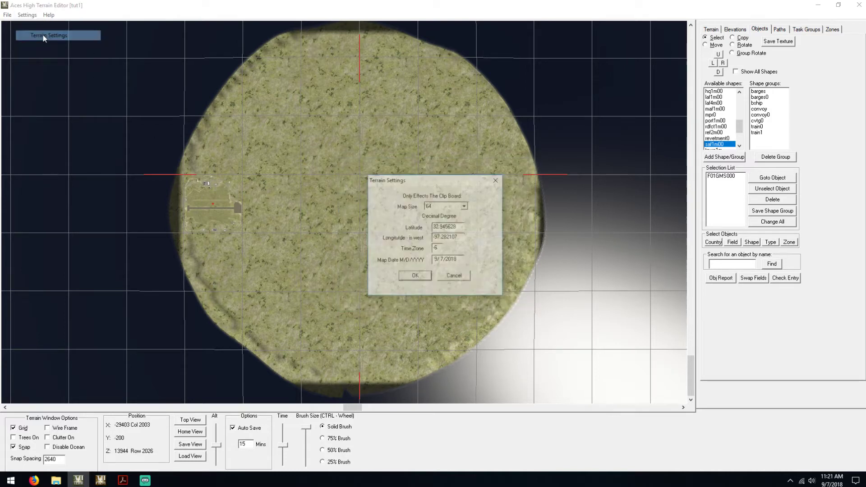
pyautogui.click(414, 277)
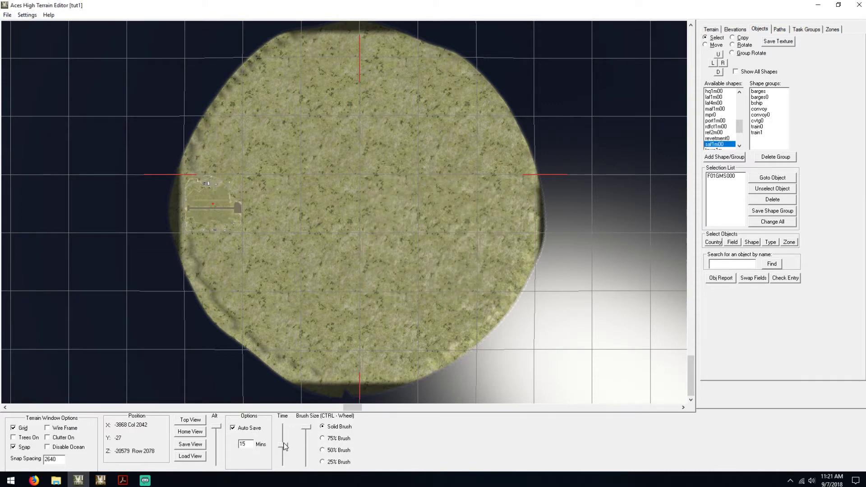
# Adjust the time of day, choose the Raise/lower elevation tool at 100 FPS, and shrink the brush for shaping hills.
pyautogui.moveTo(285, 446); pyautogui.dragTo(287, 435)
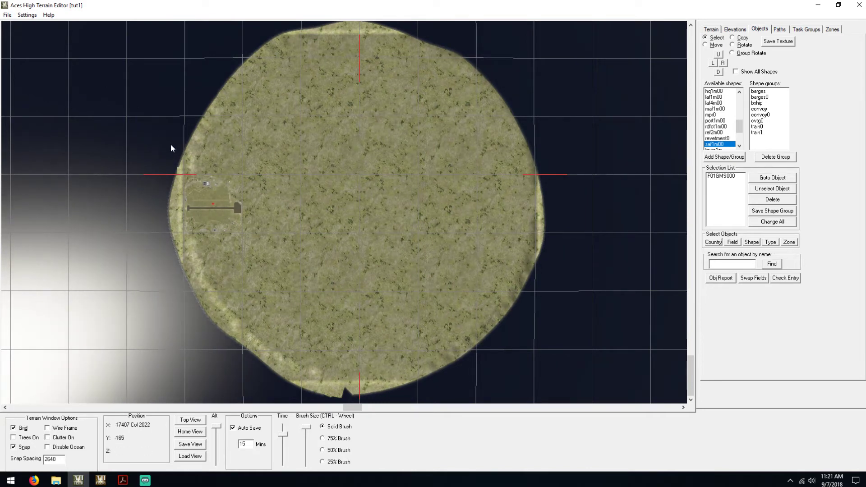
pyautogui.click(740, 31)
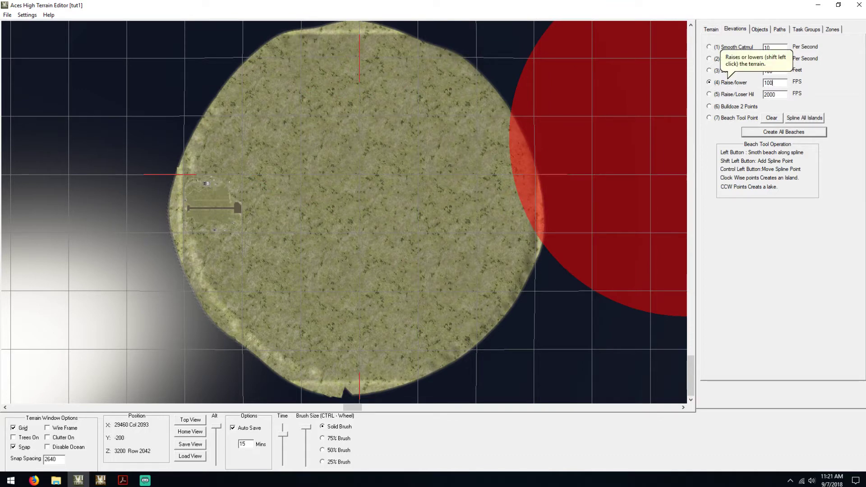
pyautogui.click(759, 29)
pyautogui.click(735, 29)
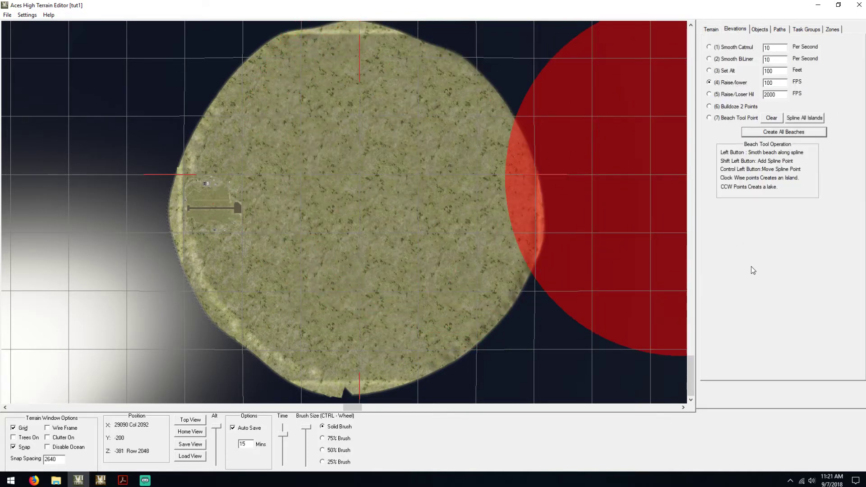
pyautogui.keyDown('ctrl'); pyautogui.scroll(-10, 311, 170); pyautogui.keyUp('ctrl')
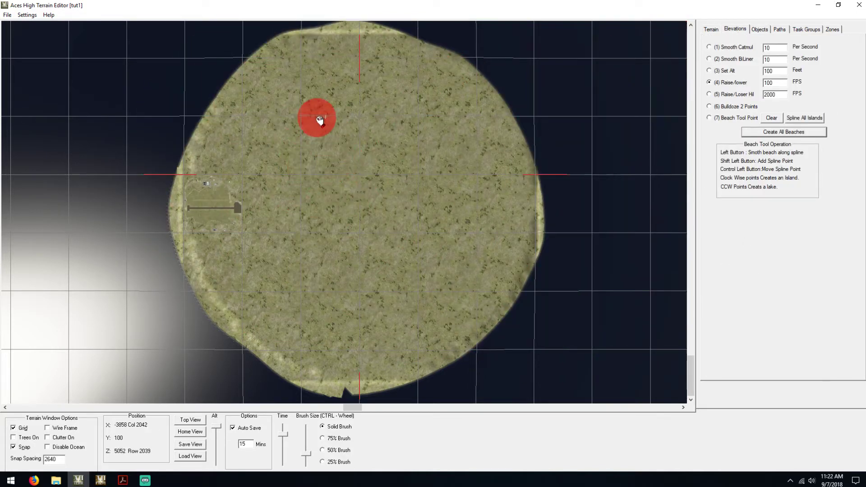
pyautogui.keyDown('ctrl'); pyautogui.scroll(3, 319, 119); pyautogui.keyUp('ctrl')
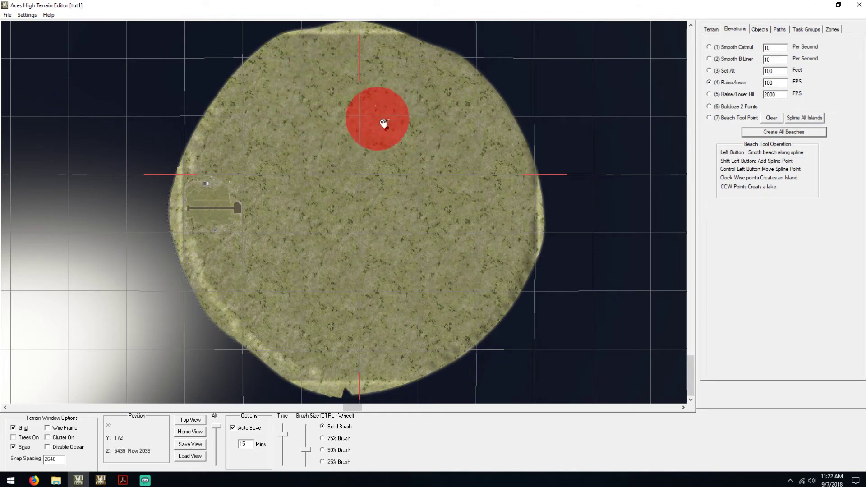
# Shift the time of day, set the Raise/lower rate to 500 FPS, and raise a north-south ridge just east of the island's center.
pyautogui.moveTo(283, 434); pyautogui.dragTo(283, 458)
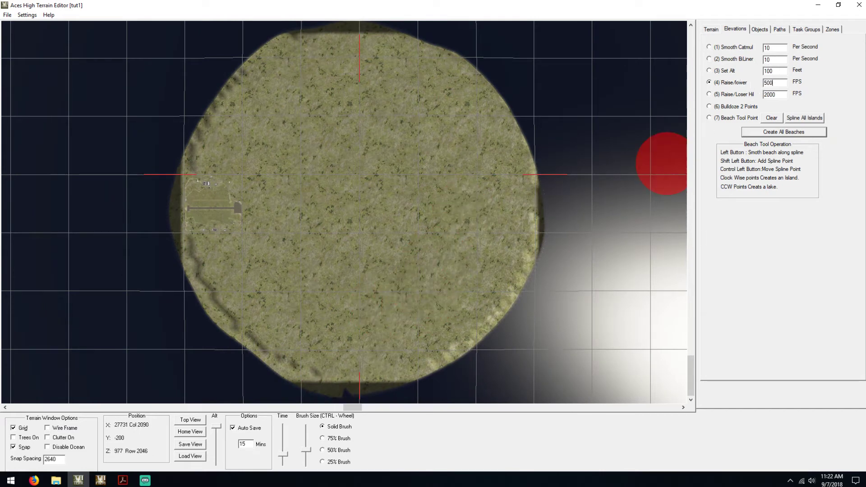
pyautogui.click(757, 30)
pyautogui.click(735, 29)
pyautogui.moveTo(398, 338)
pyautogui.mouseDown()
pyautogui.moveTo(442, 291)
pyautogui.moveTo(458, 238)
pyautogui.moveTo(456, 191)
pyautogui.moveTo(428, 136)
pyautogui.mouseUp()
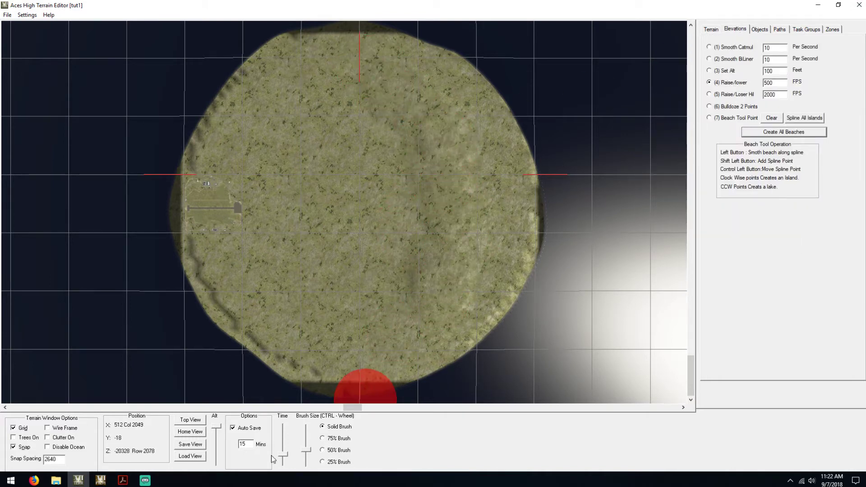
pyautogui.moveTo(287, 456)
pyautogui.mouseDown()
pyautogui.moveTo(286, 444)
pyautogui.moveTo(289, 454)
pyautogui.mouseUp()
pyautogui.press('super')
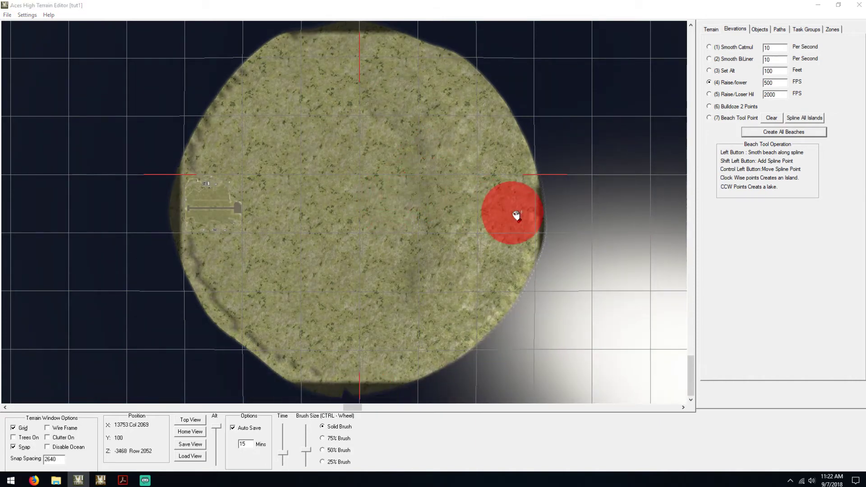
pyautogui.press('Escape')
# Raise more uneven hills across the island's middle and southeast, and build up the northeastern shore with a smaller brush.
pyautogui.moveTo(502, 217)
pyautogui.mouseDown(button='middle')
pyautogui.moveTo(487, 189)
pyautogui.moveTo(487, 203)
pyautogui.moveTo(395, 319)
pyautogui.moveTo(413, 232)
pyautogui.mouseUp(button='middle')
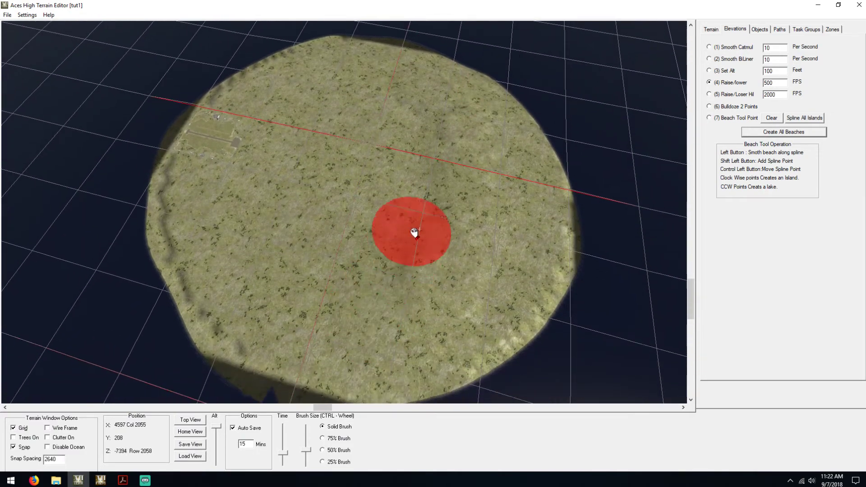
pyautogui.moveTo(416, 166)
pyautogui.mouseDown()
pyautogui.moveTo(381, 257)
pyautogui.moveTo(357, 284)
pyautogui.moveTo(303, 303)
pyautogui.moveTo(396, 243)
pyautogui.moveTo(421, 162)
pyautogui.moveTo(408, 149)
pyautogui.moveTo(388, 207)
pyautogui.moveTo(332, 243)
pyautogui.moveTo(350, 246)
pyautogui.moveTo(288, 329)
pyautogui.moveTo(361, 324)
pyautogui.moveTo(506, 287)
pyautogui.moveTo(515, 228)
pyautogui.moveTo(506, 147)
pyautogui.moveTo(425, 126)
pyautogui.moveTo(400, 107)
pyautogui.mouseUp()
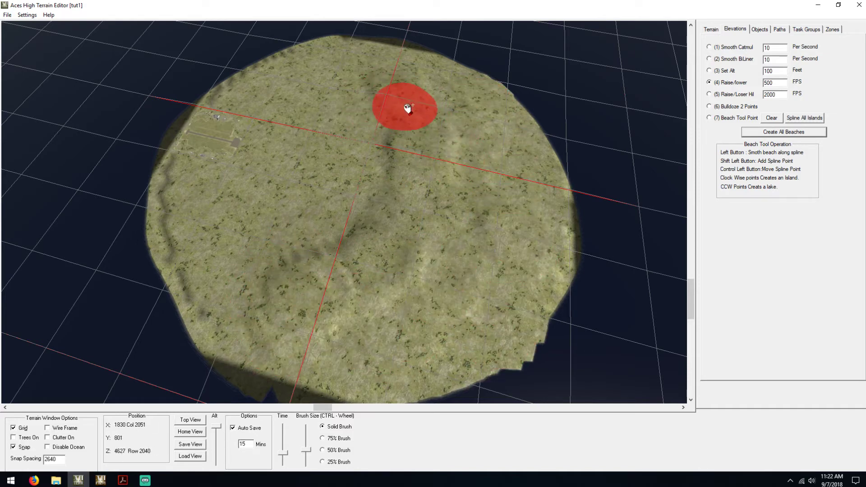
pyautogui.keyDown('ctrl'); pyautogui.scroll(5, 406, 109); pyautogui.keyUp('ctrl')
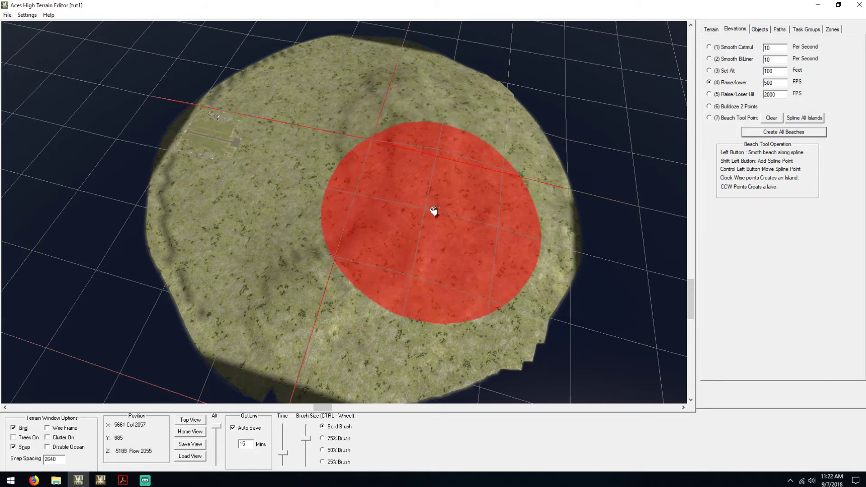
pyautogui.keyDown('ctrl'); pyautogui.scroll(3, 433, 209); pyautogui.keyUp('ctrl')
pyautogui.keyDown('ctrl'); pyautogui.scroll(-6, 422, 200); pyautogui.keyUp('ctrl')
pyautogui.keyDown('ctrl'); pyautogui.scroll(-2, 417, 193); pyautogui.keyUp('ctrl')
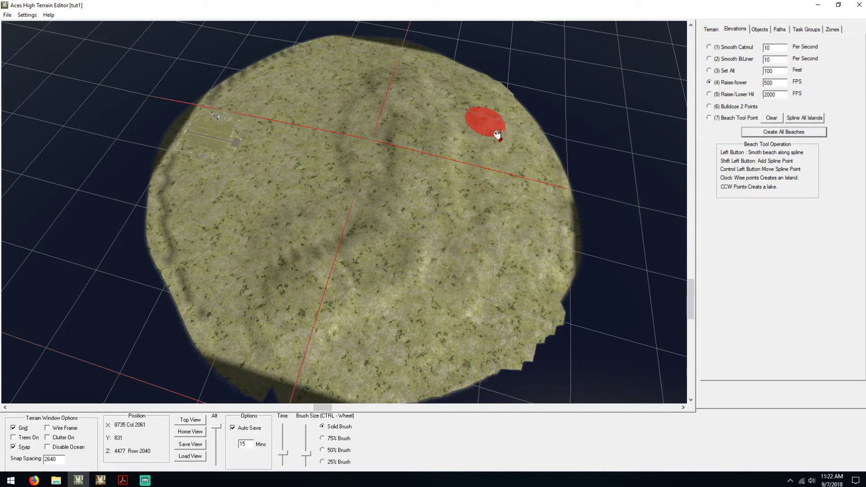
pyautogui.moveTo(495, 100); pyautogui.dragTo(523, 107)
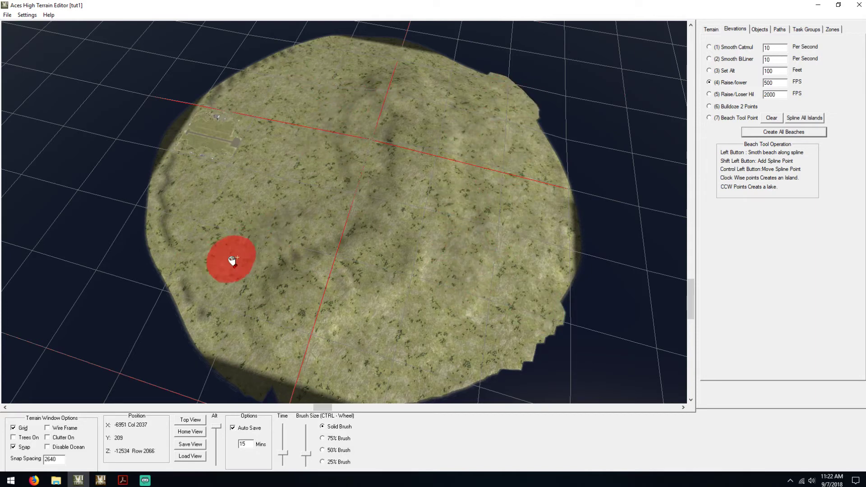
# Create all beaches around the reshaped island and save the terrain.
pyautogui.click(796, 135)
pyautogui.click(431, 272)
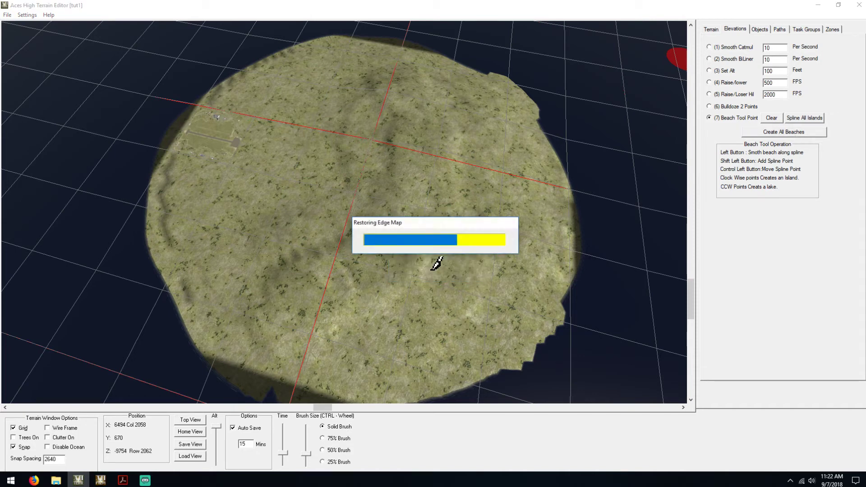
pyautogui.click(8, 15)
pyautogui.click(17, 44)
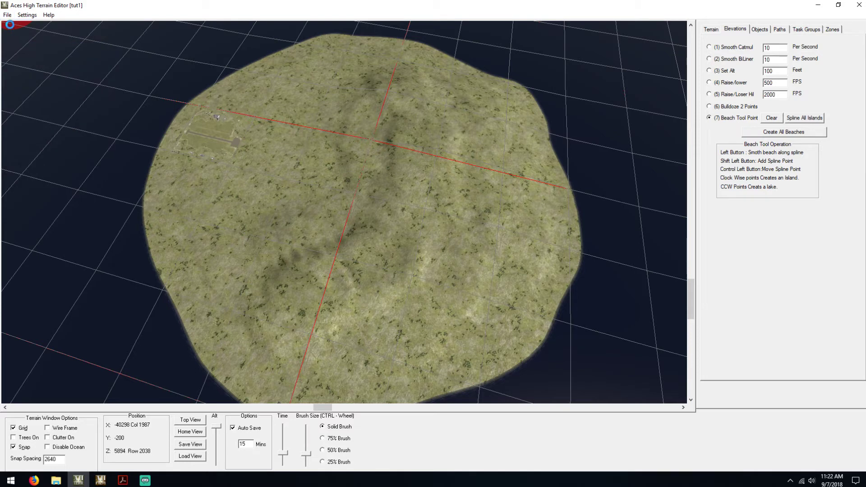
# Make a 2048 x 2048 map bitmap of the terrain with grid lines, field names and terrain shown.
pyautogui.click(8, 15)
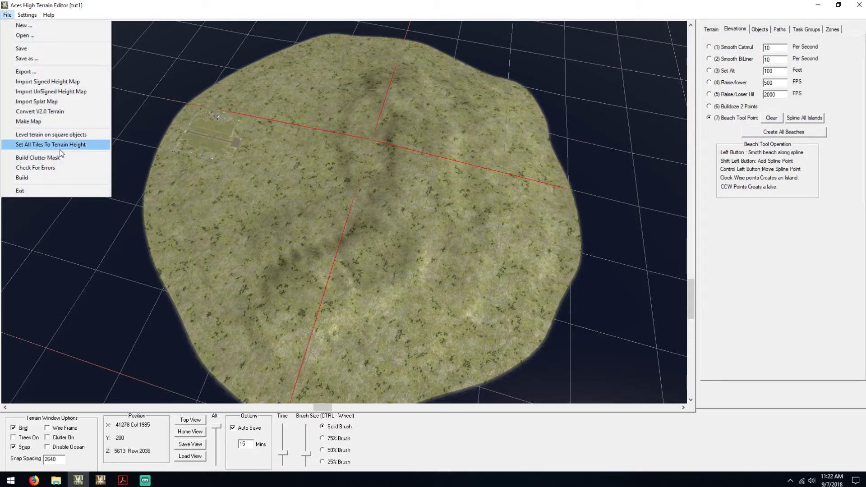
pyautogui.click(58, 122)
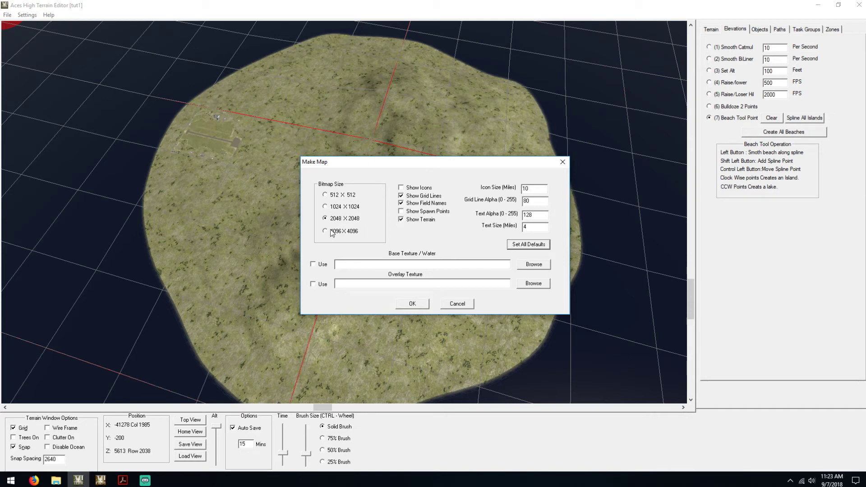
pyautogui.click(412, 304)
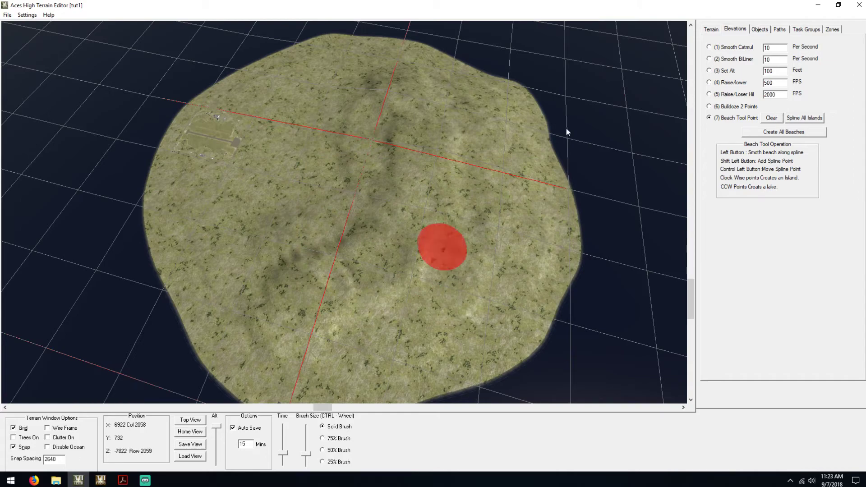
# Minimize the terrain editor, open the tut1 folder inside AH3 Ter Folder in File Explorer, and show its files as large icons.
pyautogui.click(817, 5)
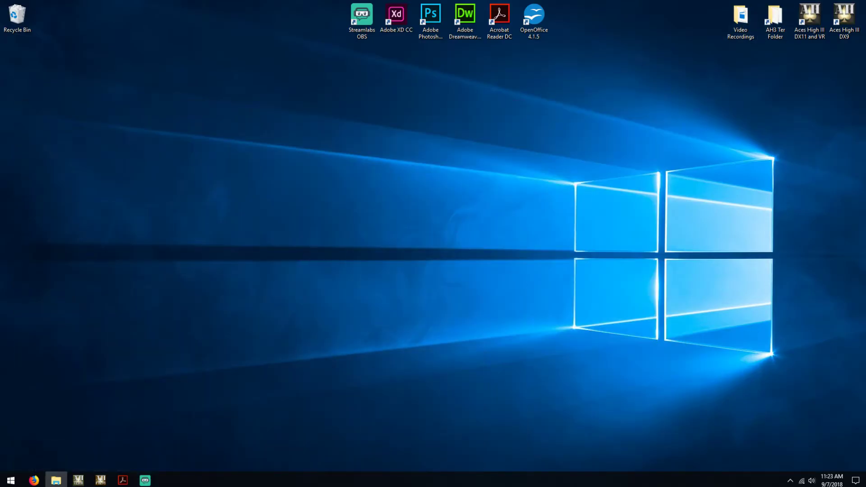
pyautogui.doubleClick(775, 21)
pyautogui.doubleClick(467, 115)
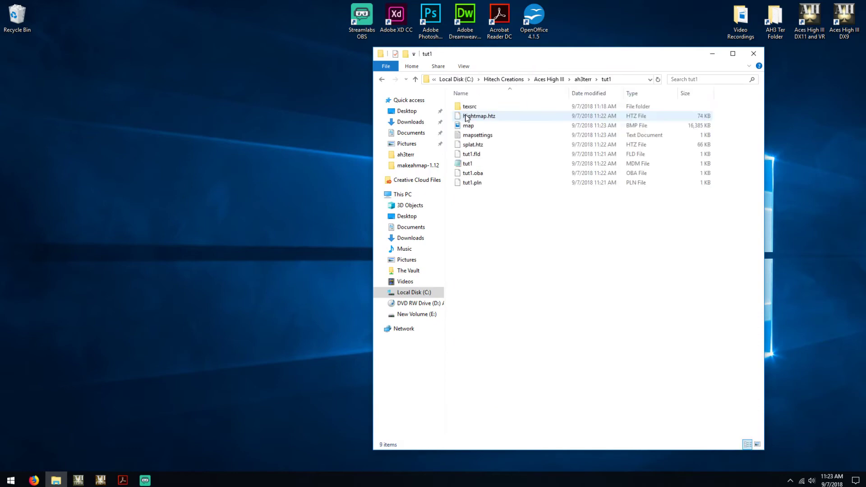
pyautogui.rightClick(523, 222)
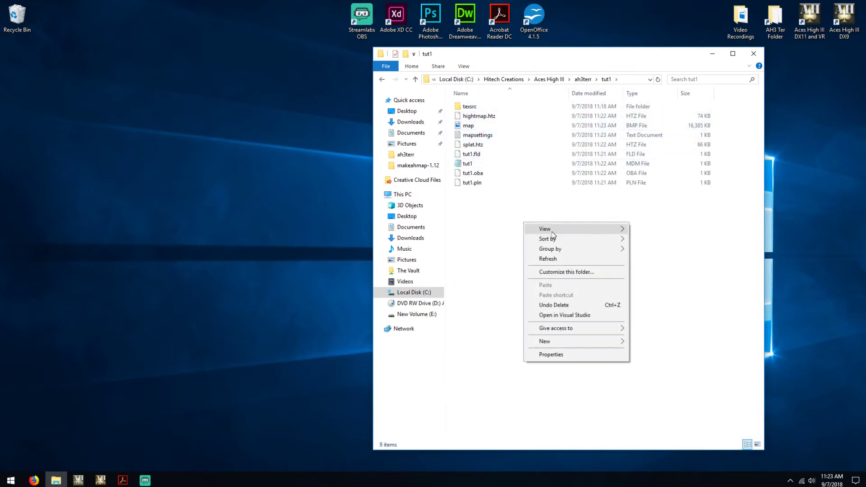
pyautogui.moveTo(600, 227)
pyautogui.click(649, 241)
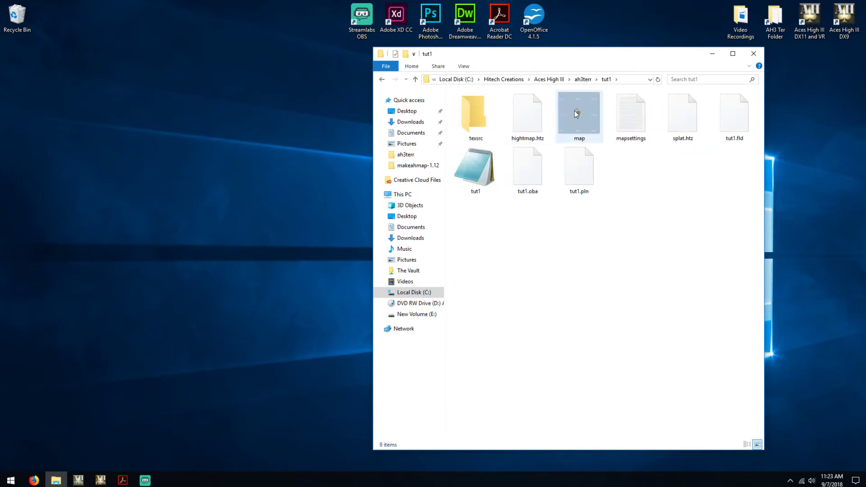
# Open the map bitmap from the tut1 folder in Paint.
pyautogui.click(585, 118)
pyautogui.rightClick(585, 117)
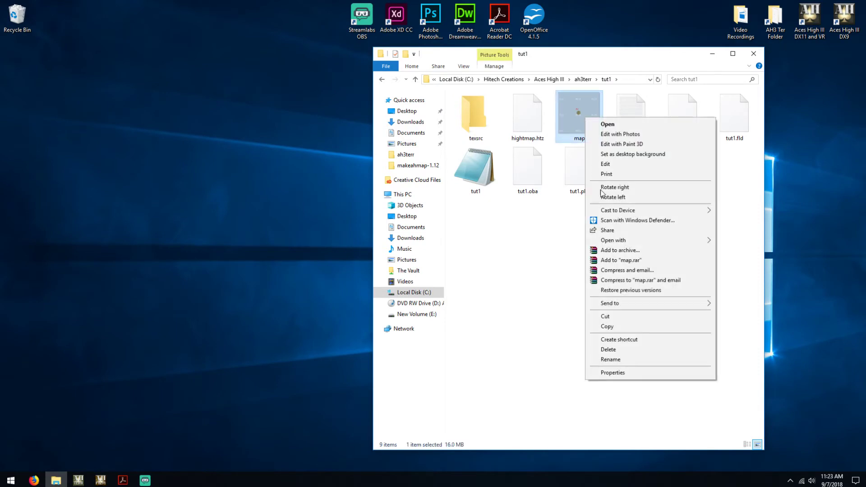
pyautogui.moveTo(621, 241)
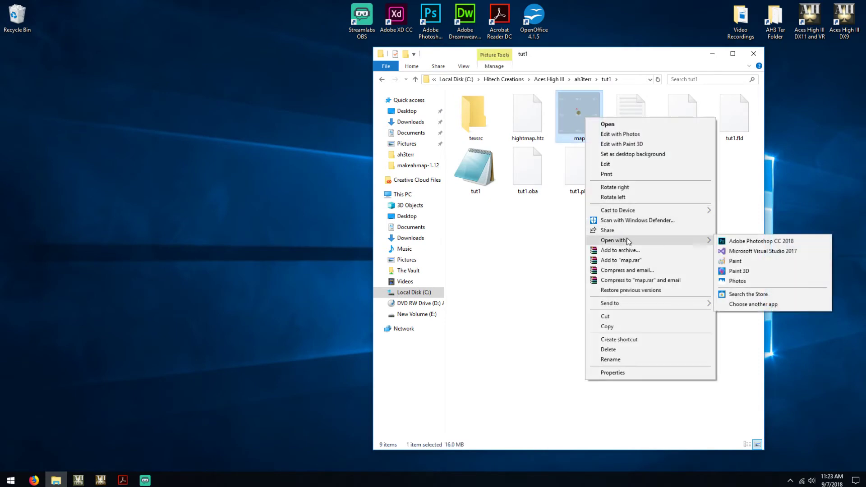
pyautogui.click(752, 262)
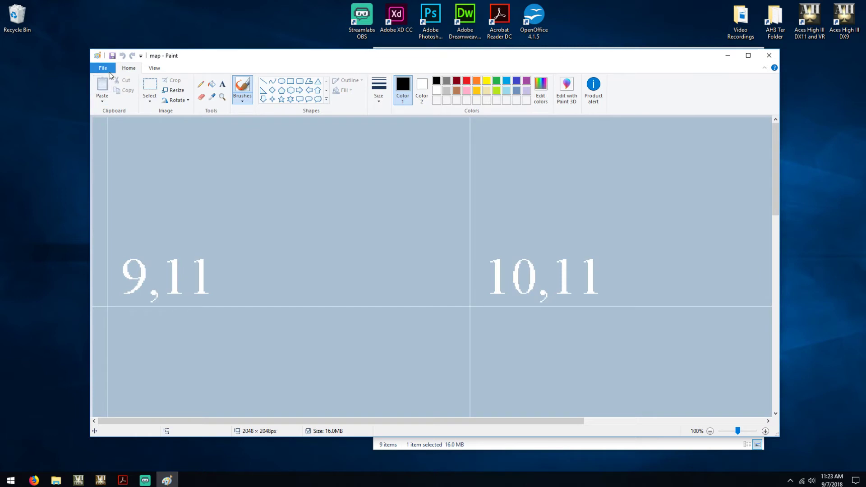
# Save the map picture as a 24-bit bitmap named tut1 in the texsrc folder inside ah3terr\tut1.
pyautogui.click(104, 68)
pyautogui.moveTo(136, 142)
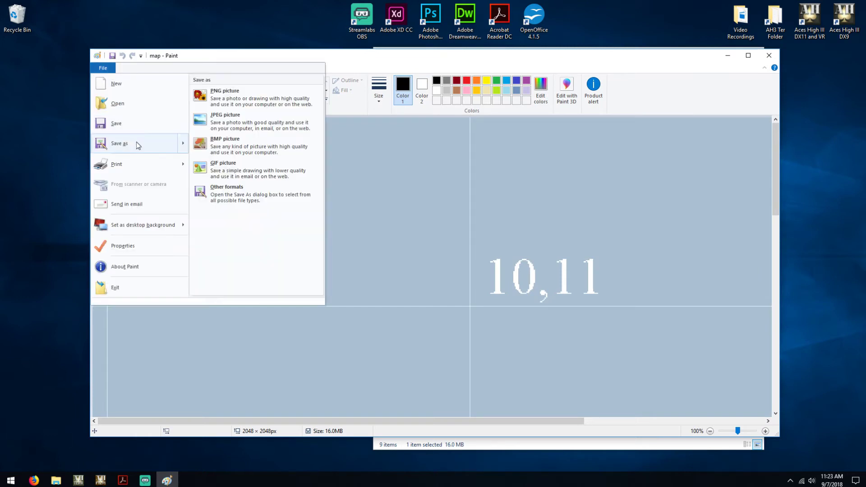
pyautogui.click(216, 145)
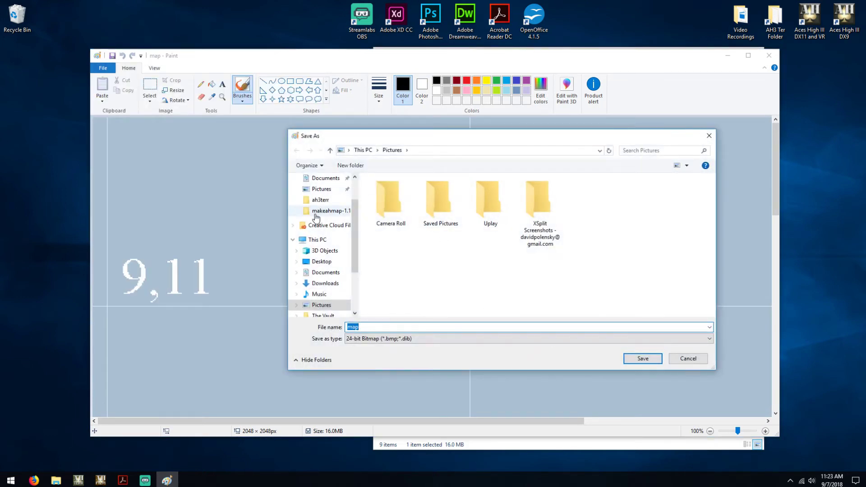
pyautogui.click(336, 204)
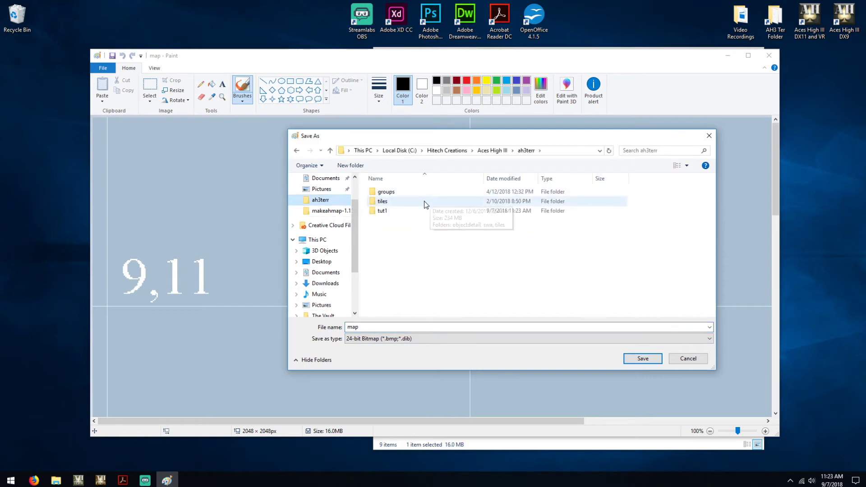
pyautogui.doubleClick(410, 212)
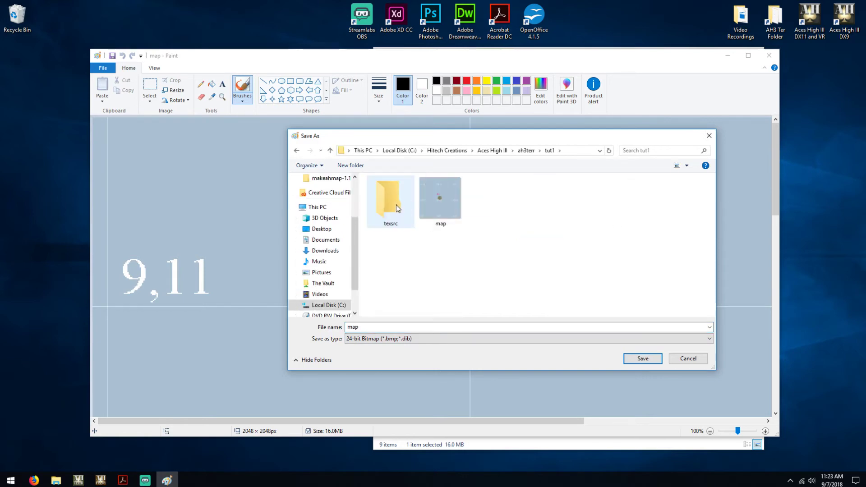
pyautogui.doubleClick(396, 204)
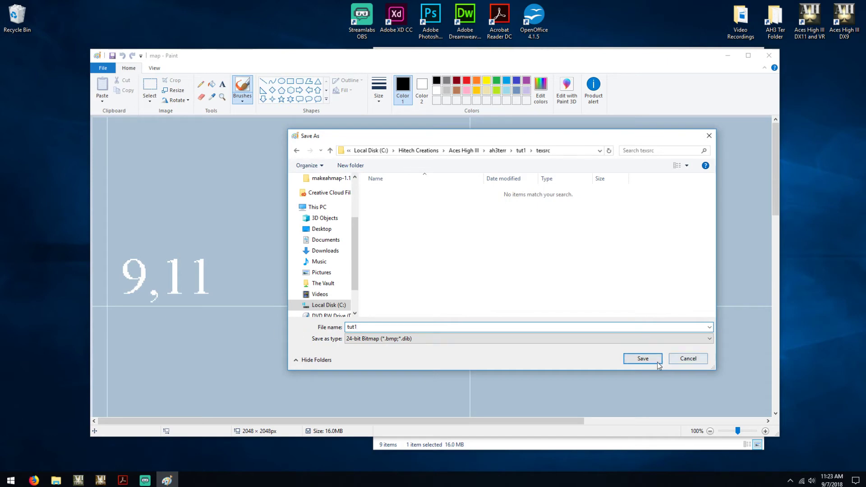
pyautogui.click(642, 359)
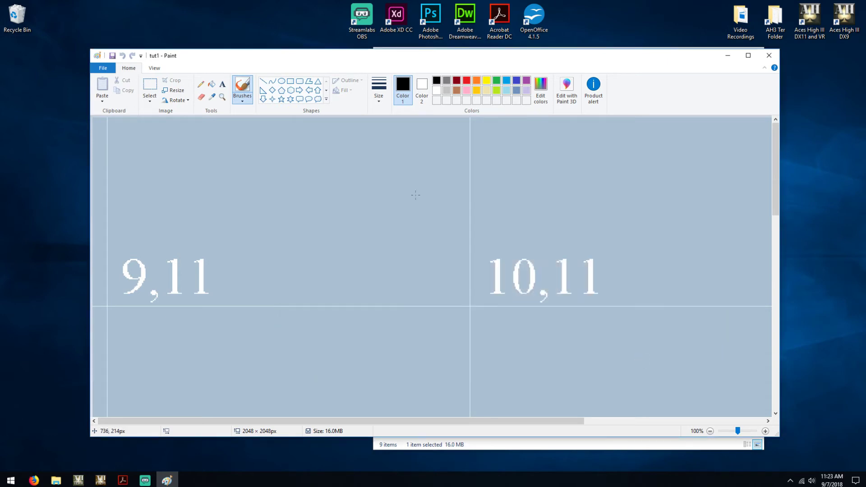
# Close Paint and the folder window, switch back to the Aces High Terrain Editor and save the terrain.
pyautogui.click(769, 54)
pyautogui.click(763, 51)
pyautogui.click(78, 480)
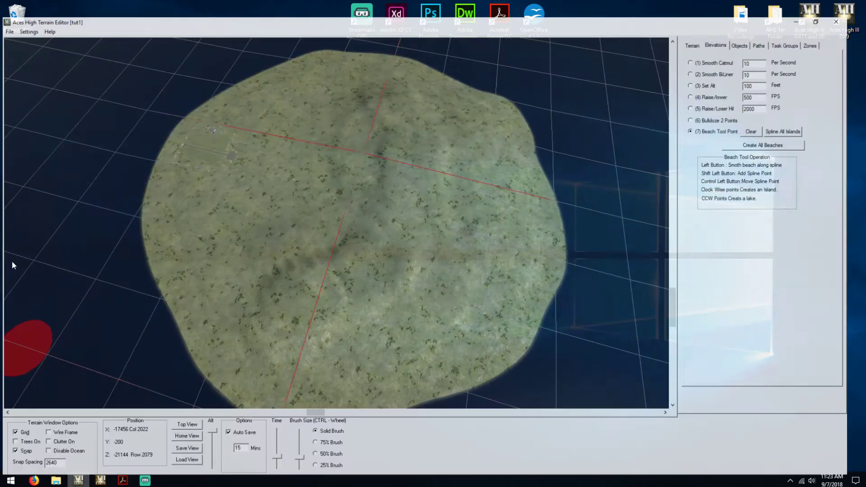
pyautogui.click(7, 15)
pyautogui.click(21, 49)
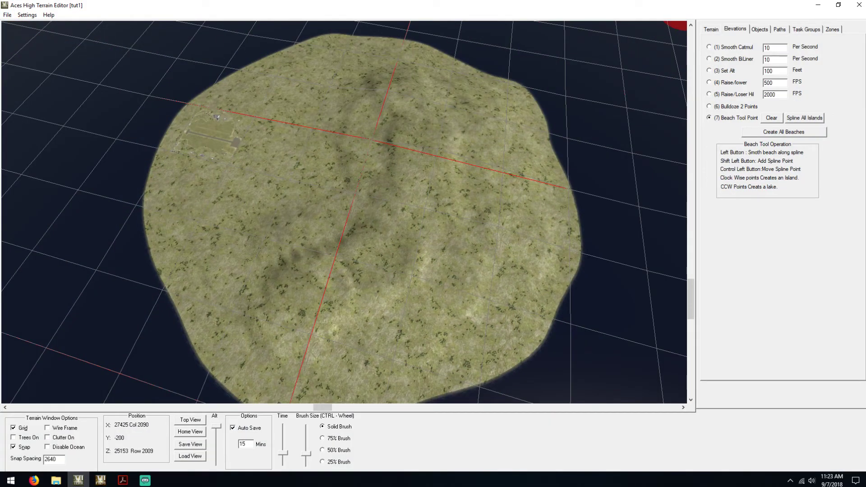
# Reopen the tut1 terrain to load its new bitmap, and reposition the Map window over the terrain view.
pyautogui.moveTo(865, 14); pyautogui.dragTo(699, 25)
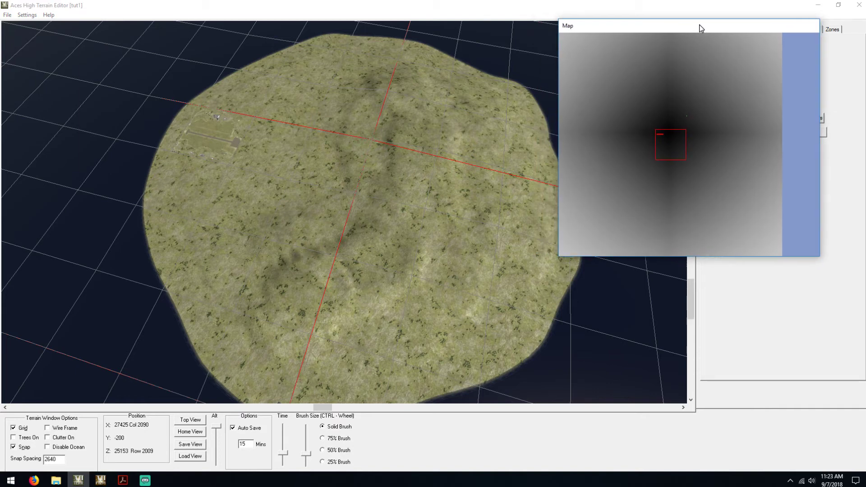
pyautogui.click(7, 15)
pyautogui.click(18, 36)
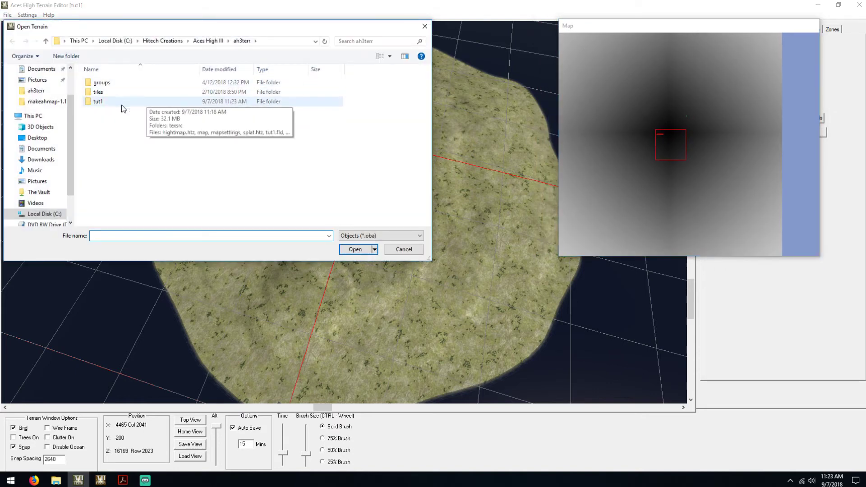
pyautogui.doubleClick(121, 106)
pyautogui.doubleClick(156, 97)
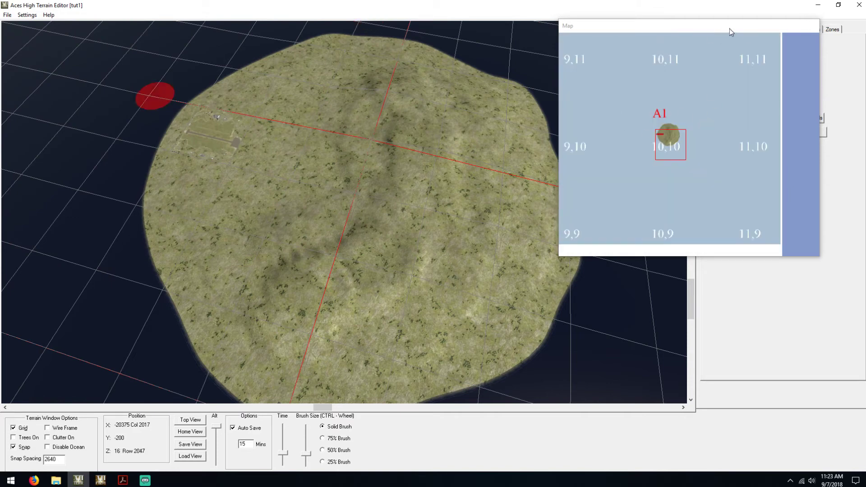
pyautogui.moveTo(729, 28); pyautogui.dragTo(725, 60)
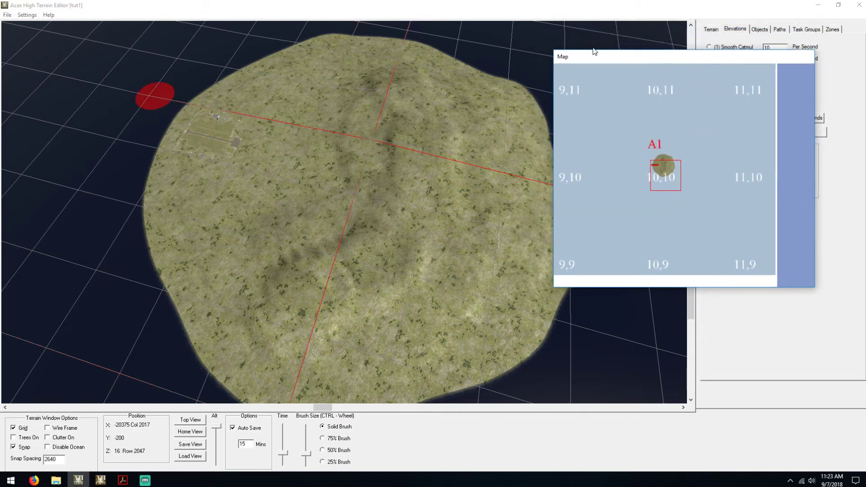
# Build the tut1 terrain and close the build report.
pyautogui.click(7, 17)
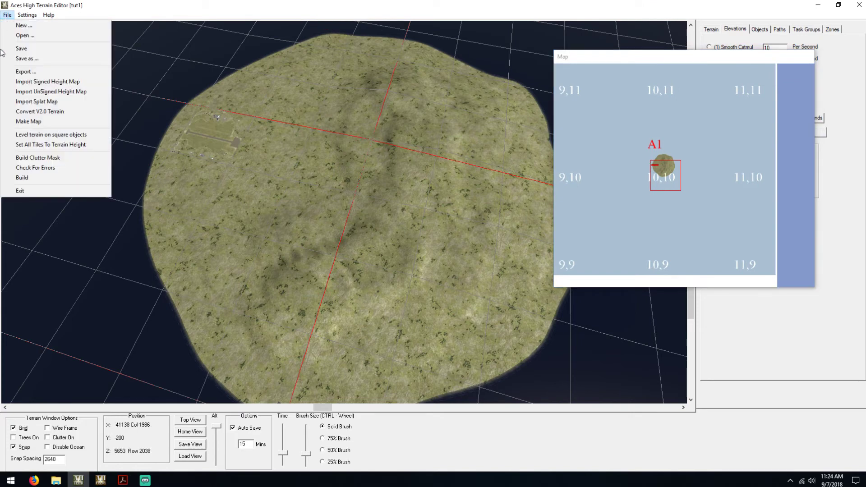
pyautogui.click(44, 178)
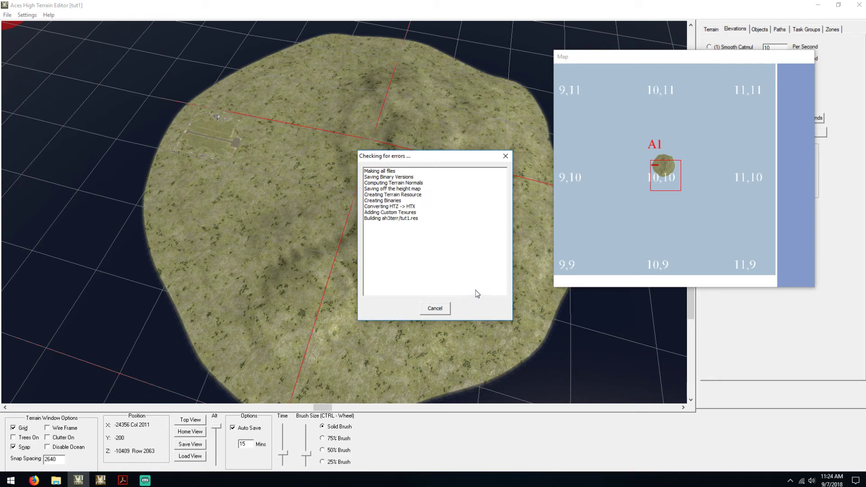
pyautogui.click(450, 265)
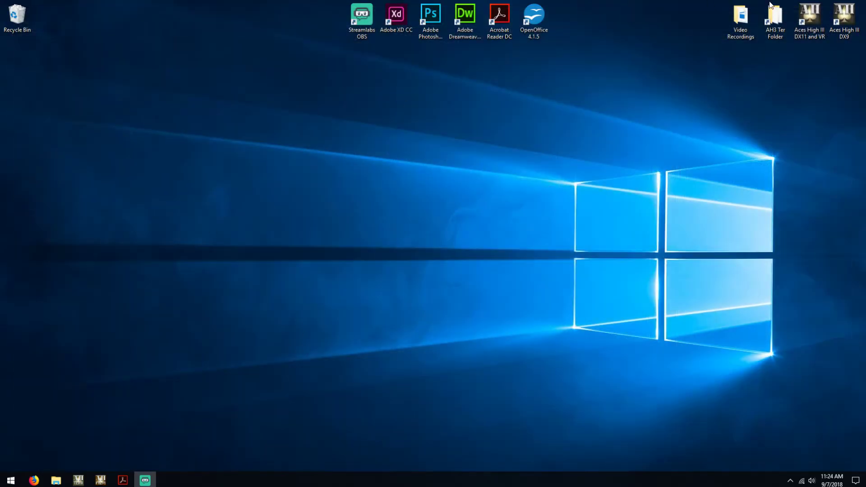
# Launch the DX11 version of Aces High III, choose tut1 as the terrain and start offline practice.
pyautogui.doubleClick(809, 16)
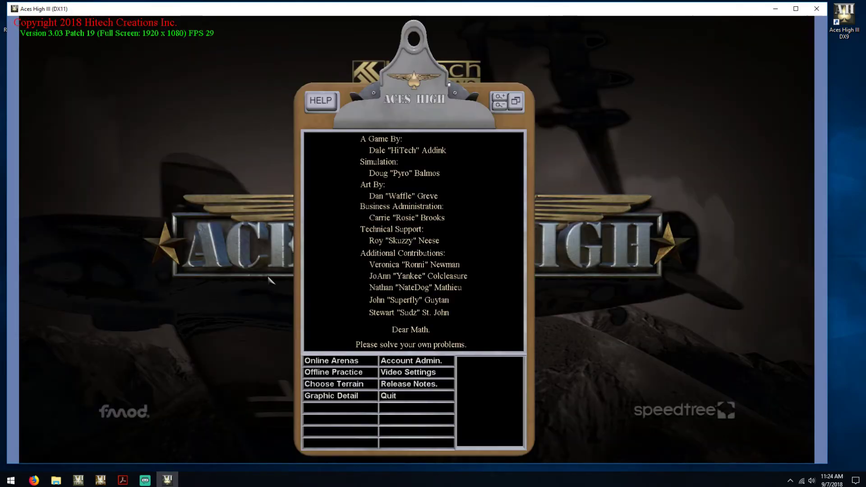
pyautogui.click(332, 383)
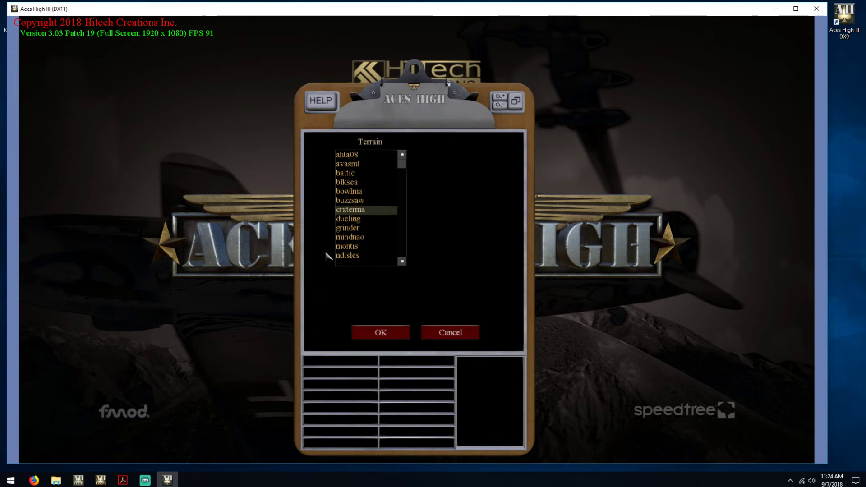
pyautogui.scroll(-2, 359, 218)
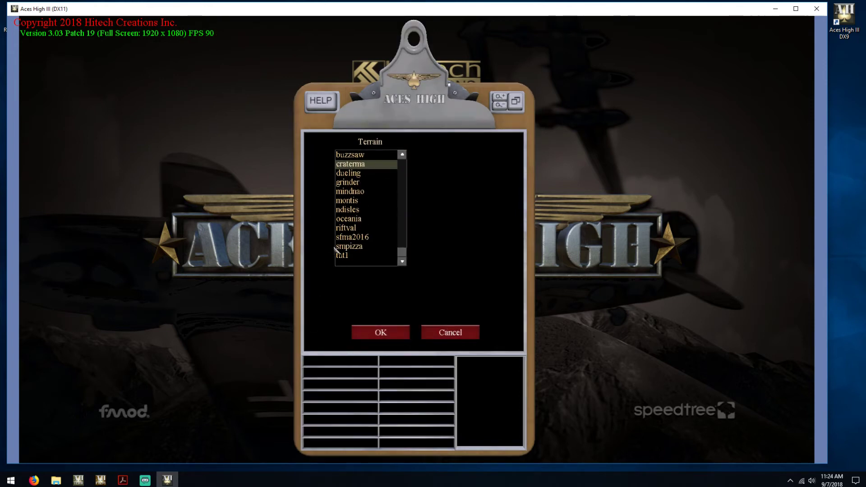
pyautogui.click(343, 257)
pyautogui.click(379, 332)
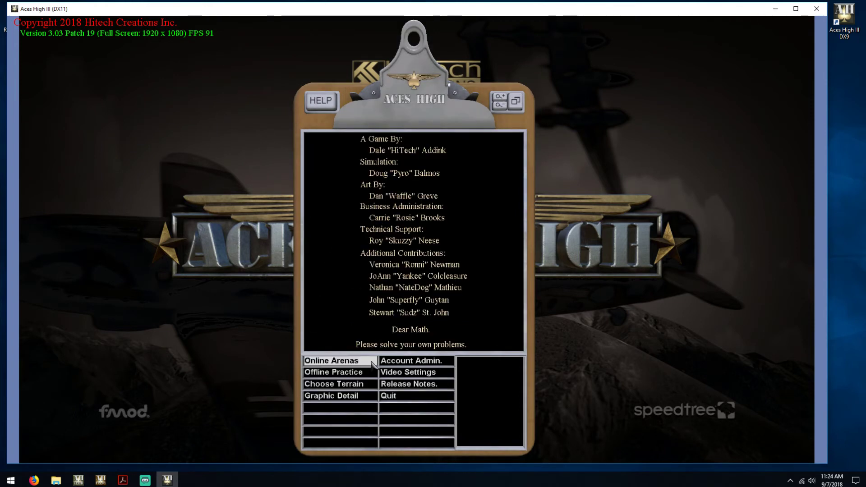
pyautogui.click(358, 374)
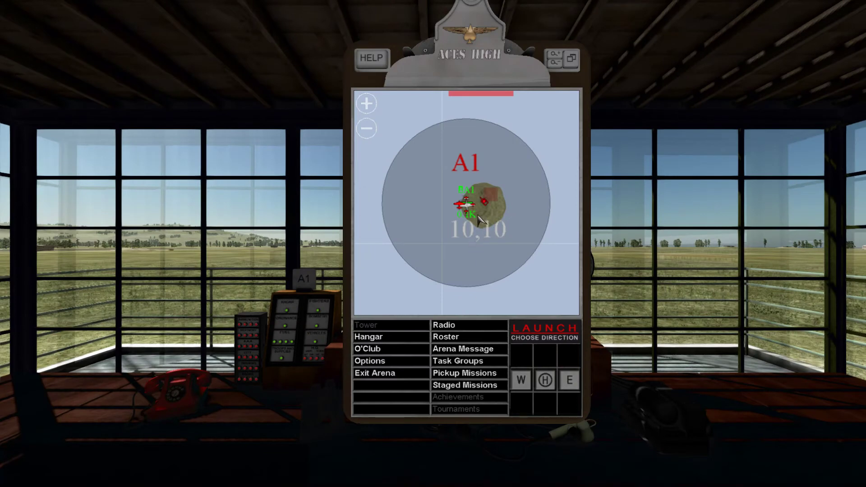
# Go to the hangar, launch the P-38G westward and look around the airfield from the cockpit during the takeoff run.
pyautogui.click(391, 339)
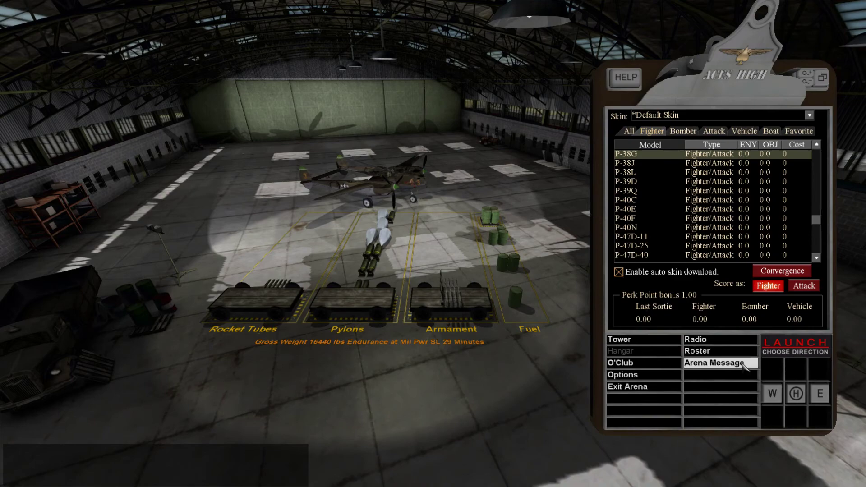
pyautogui.click(772, 394)
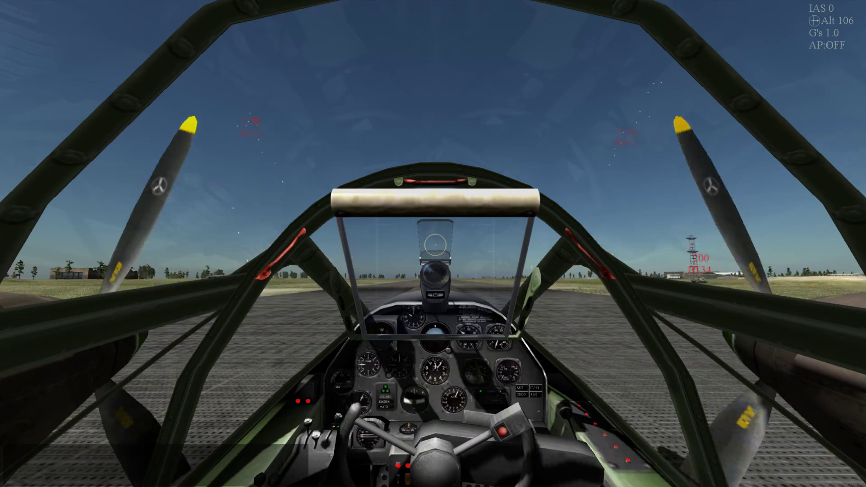
pyautogui.press('KP_4')
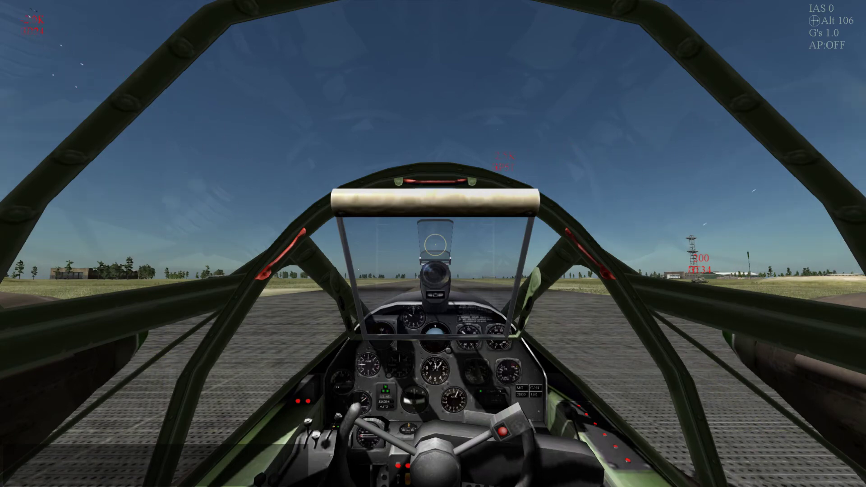
pyautogui.press('KP_4')
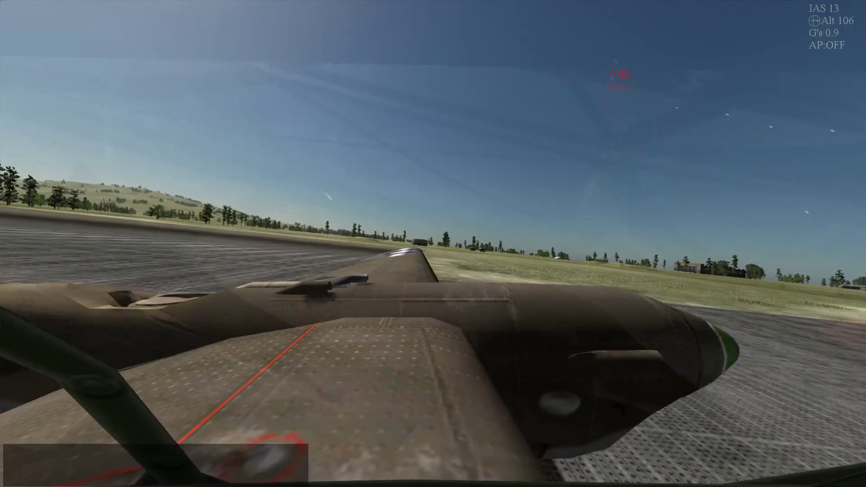
pyautogui.press('KP_6')
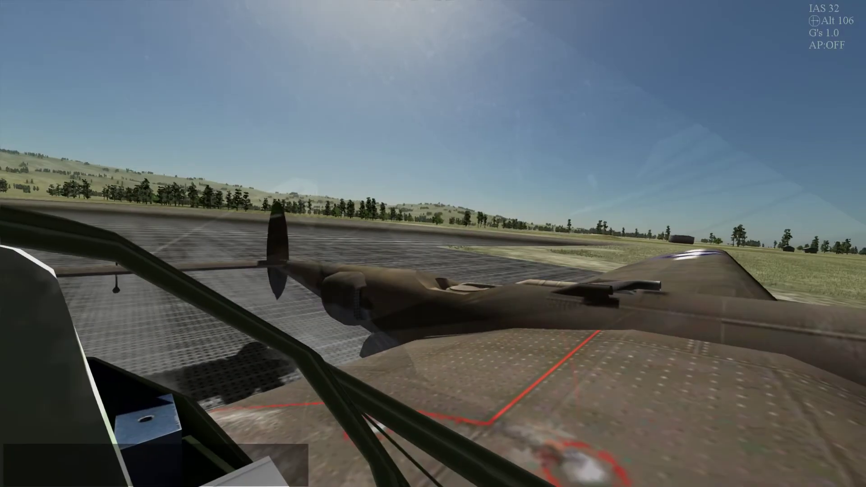
pyautogui.press('KP_3')
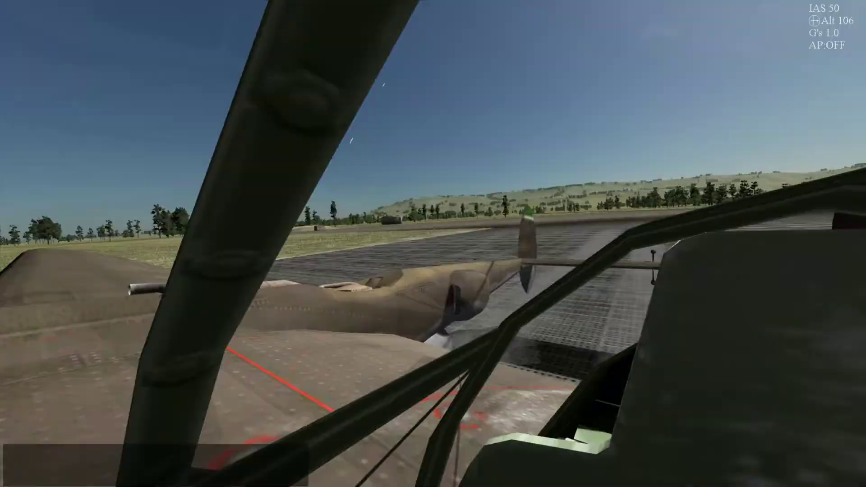
# Examine the island's hills, trees and coastline in flight through the forward, right and rear-right cockpit views.
pyautogui.press('KP_8')
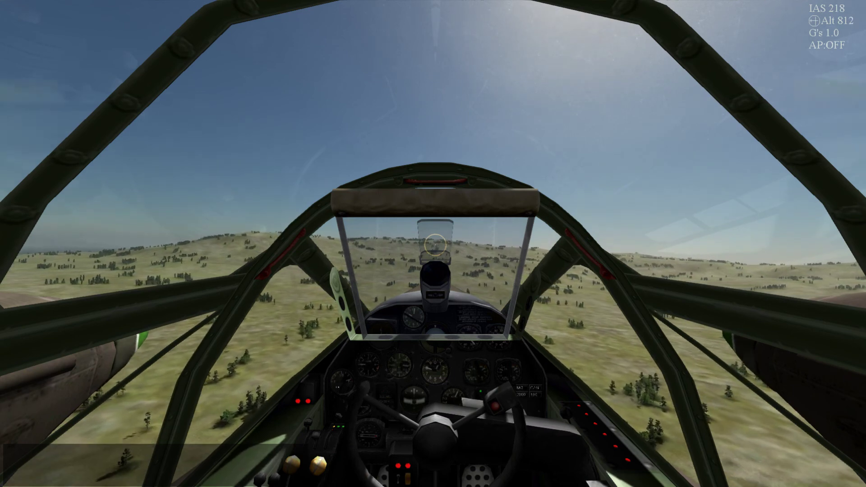
pyautogui.press('KP_9')
pyautogui.press('KP_6')
pyautogui.press('KP_3')
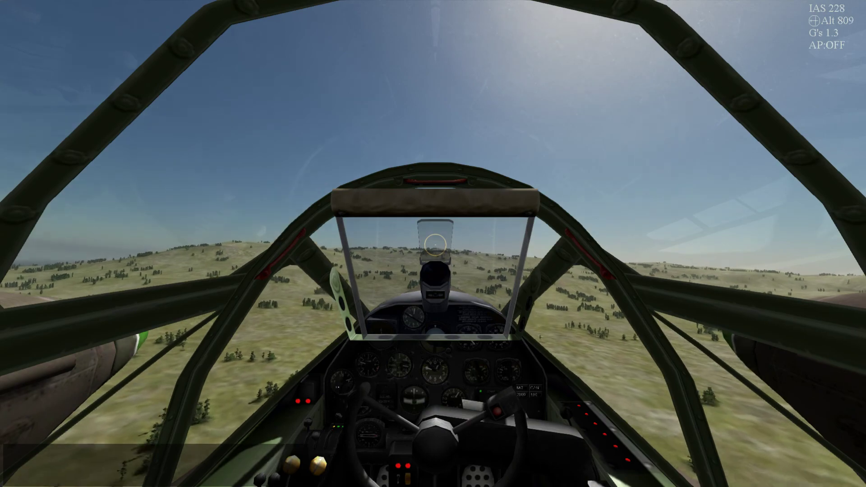
pyautogui.press('KP_3')
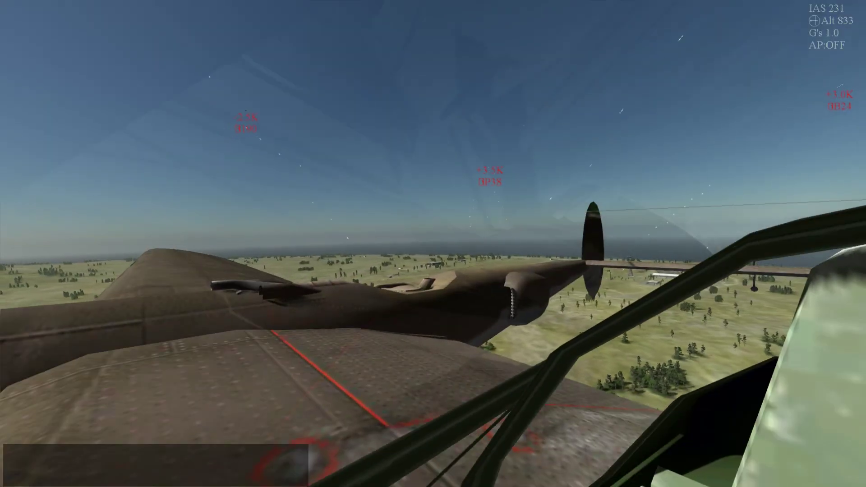